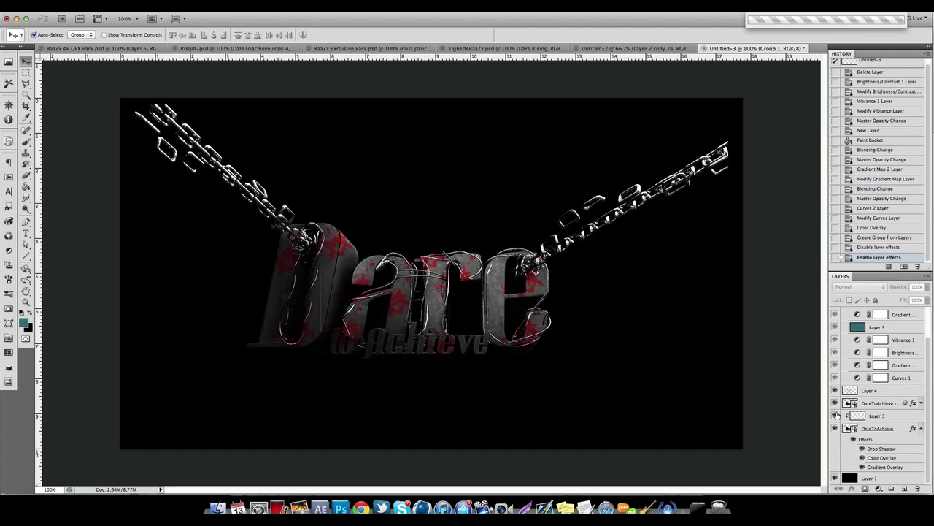
- Group the layers from Layer 4 down to DareToAchieve, and place Group 1 beneath the new group
click(881, 391)
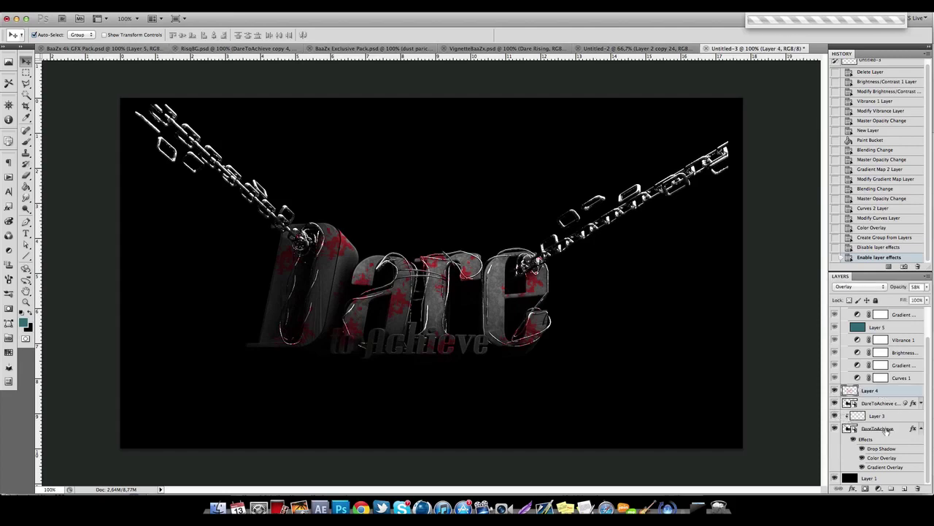
click(920, 428)
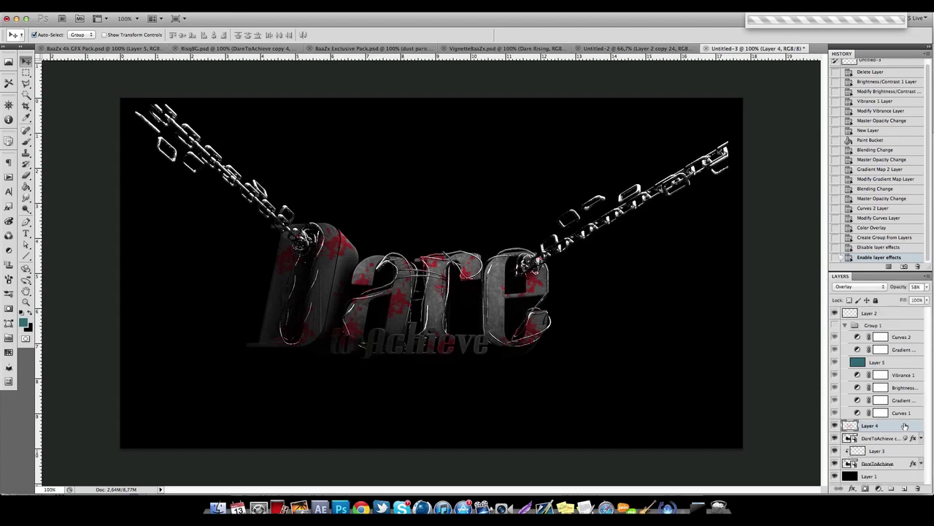
shift+click(880, 463)
drag(880, 464, 892, 488)
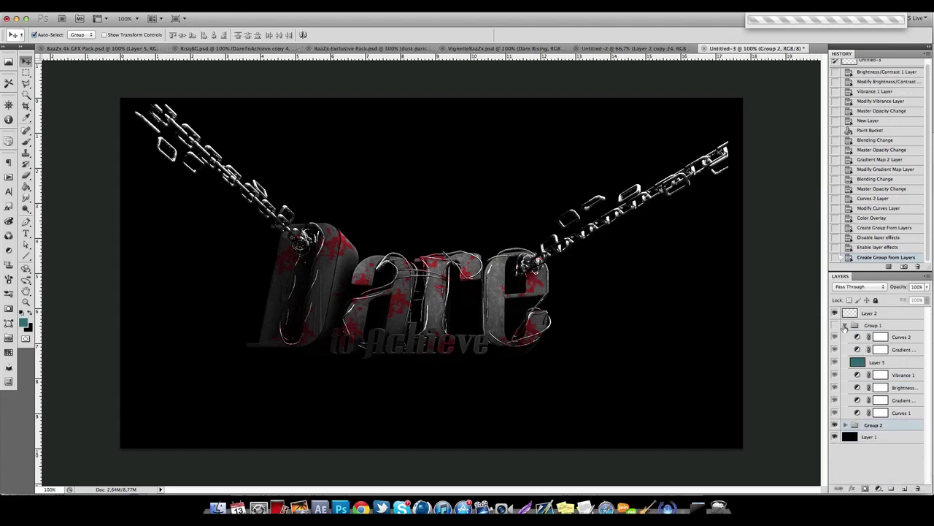
click(879, 327)
drag(881, 401, 882, 430)
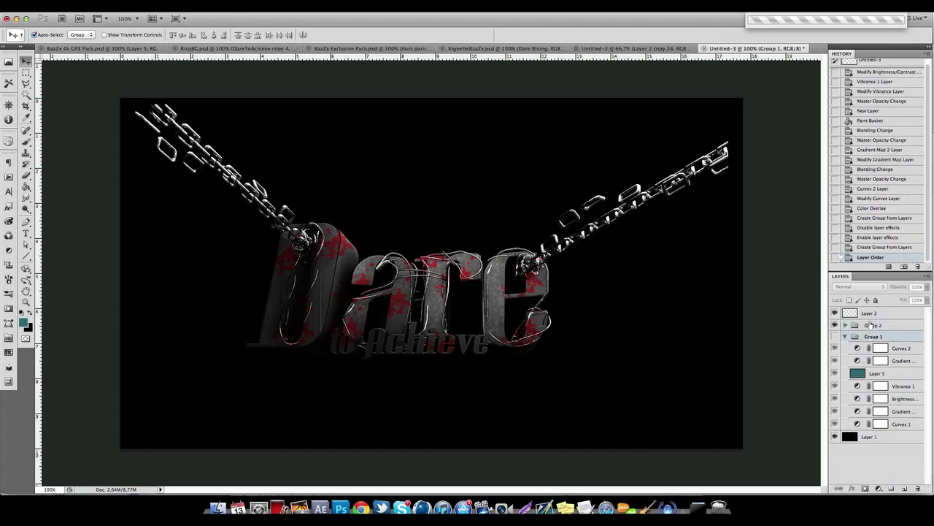
- Add a Curves adjustment above Group 2 and shape an S-curve through points 51 to 38 and 152 to 206 (input to output)
click(874, 326)
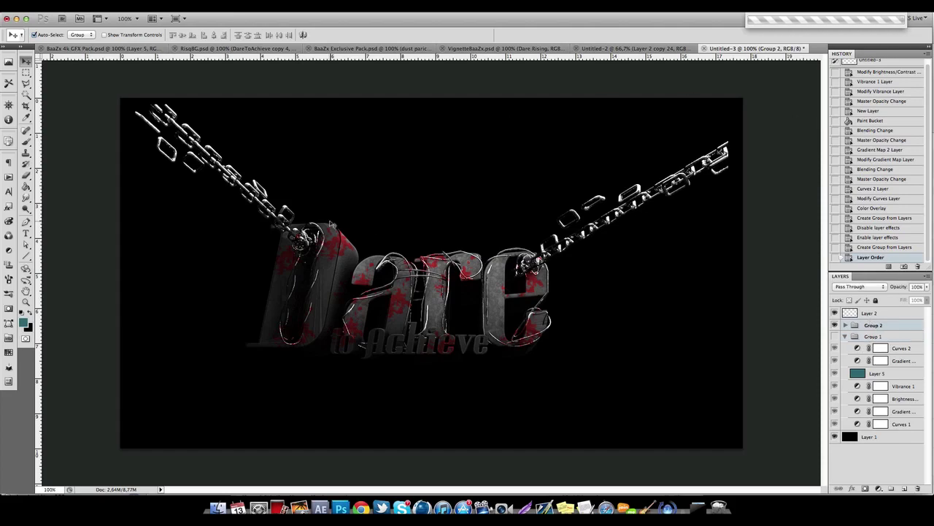
click(9, 250)
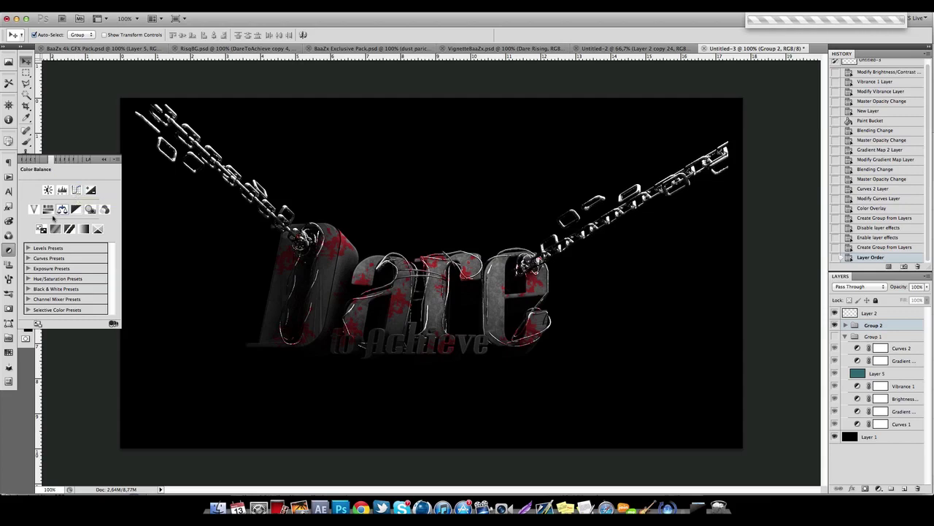
click(76, 190)
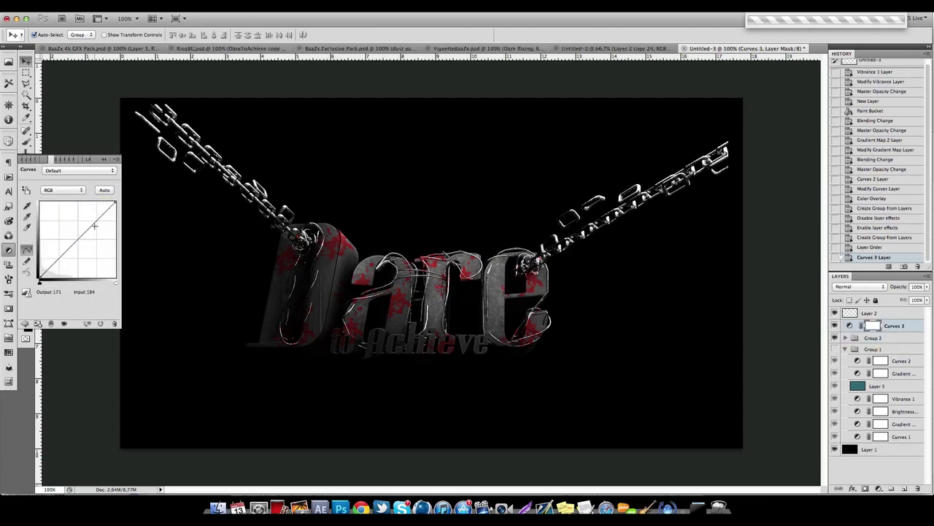
drag(93, 223, 80, 212)
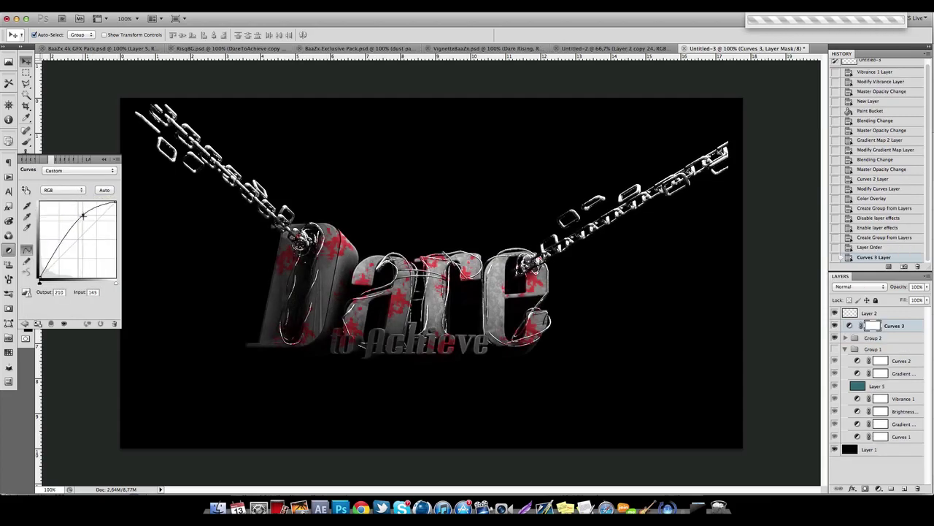
drag(54, 246, 54, 266)
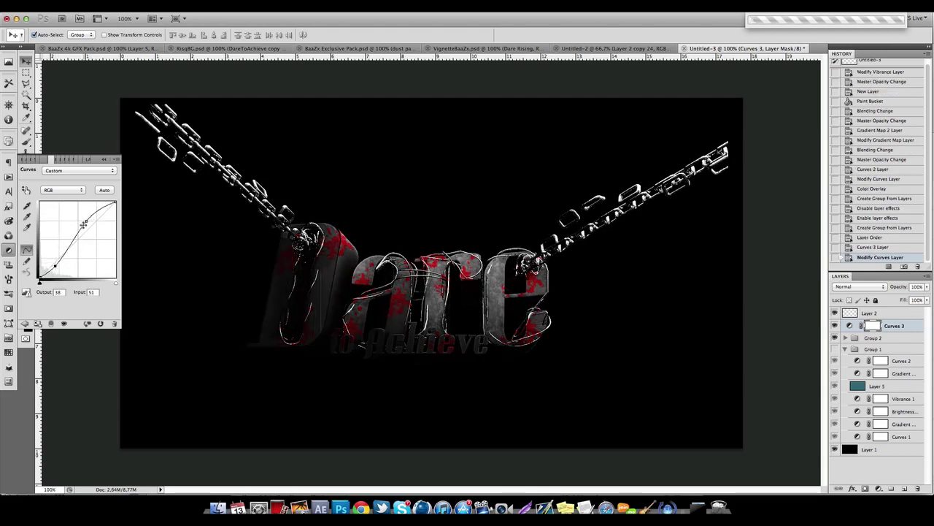
mouse_move(84, 225)
mouse_down()
mouse_move(94, 217)
mouse_move(58, 213)
mouse_move(82, 217)
mouse_up()
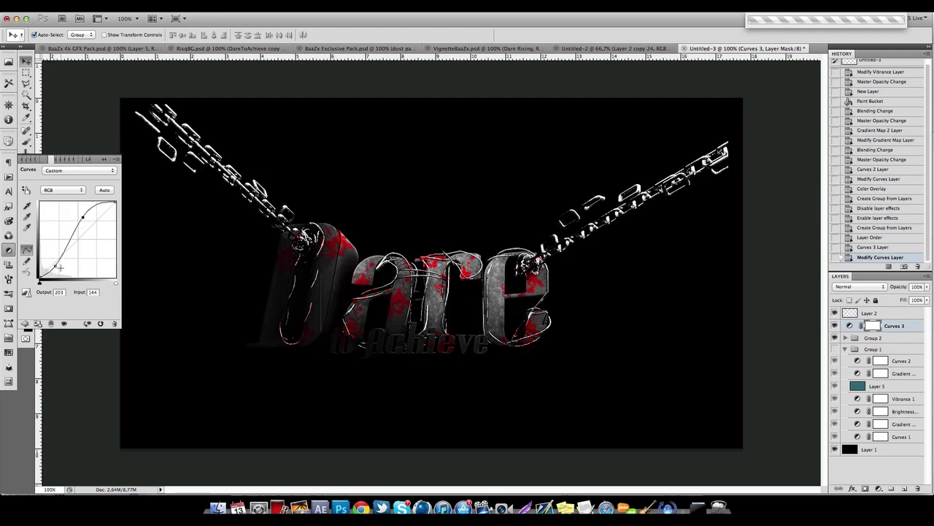
drag(84, 217, 86, 216)
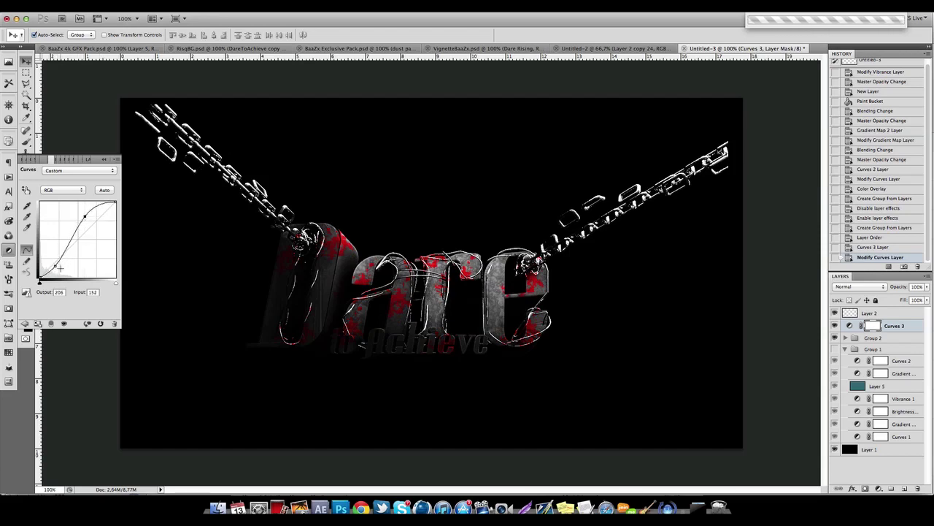
- Reshape the new Curves adjustment through points 50 to 36 and 178 to 199 (input to output), and compare before and after
super+click(54, 267)
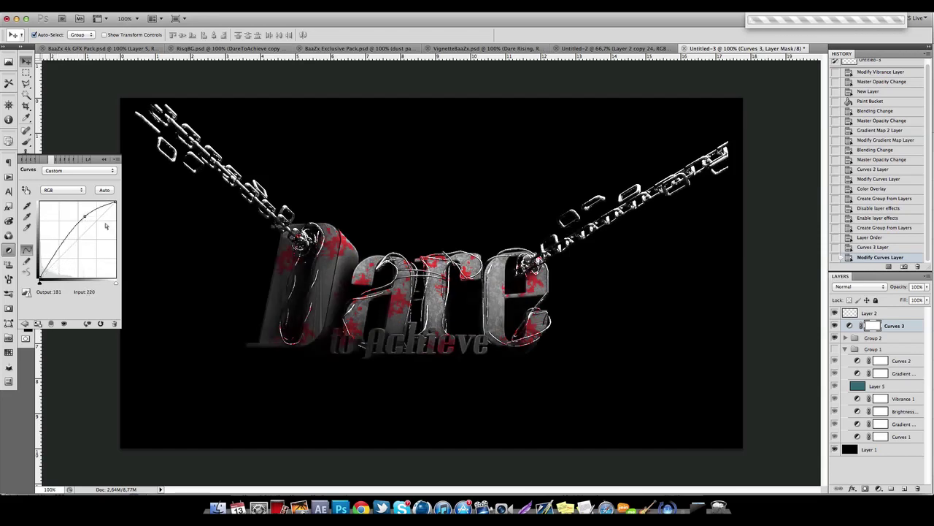
mouse_move(84, 216)
mouse_down()
mouse_move(82, 237)
mouse_move(67, 219)
mouse_move(84, 227)
mouse_move(91, 217)
mouse_up()
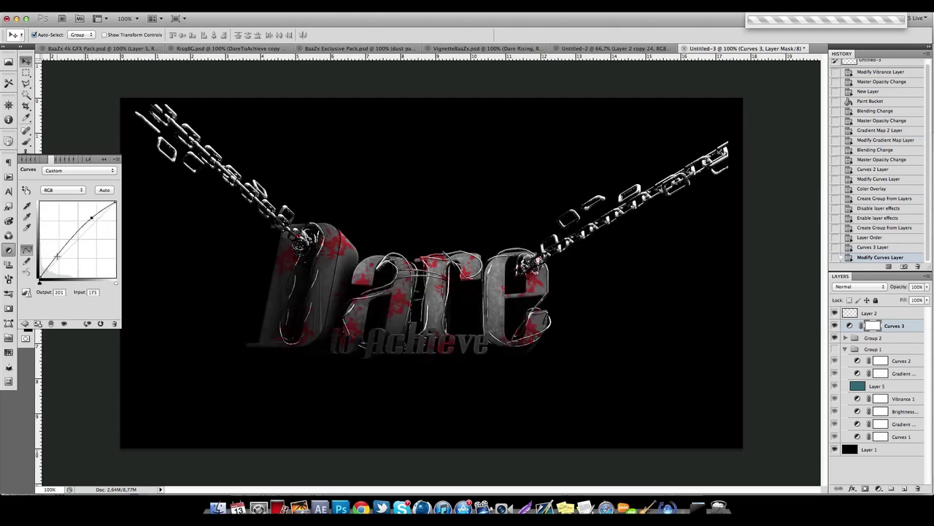
drag(57, 255, 53, 266)
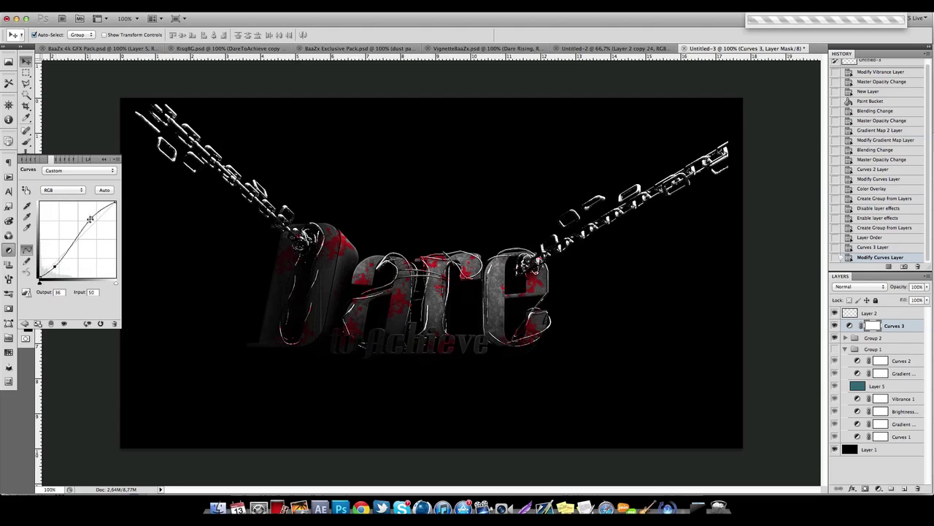
click(91, 218)
click(835, 326)
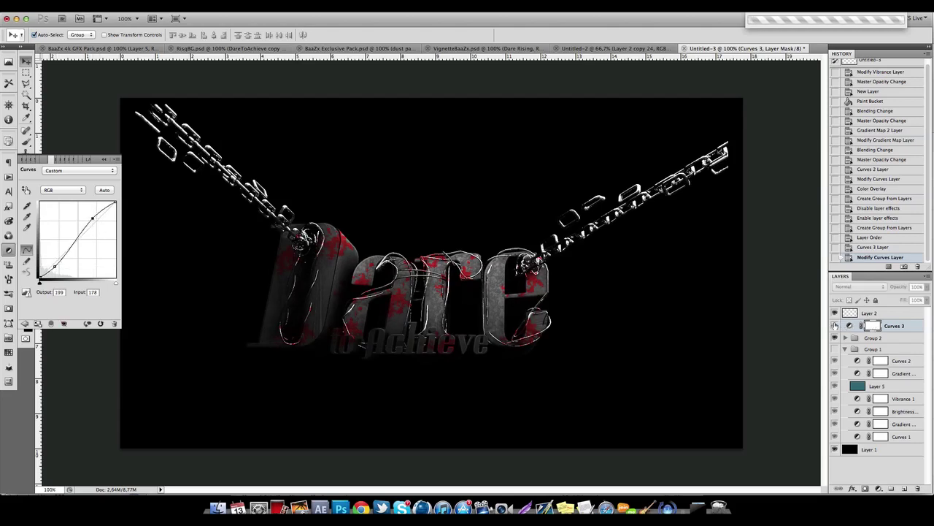
click(835, 325)
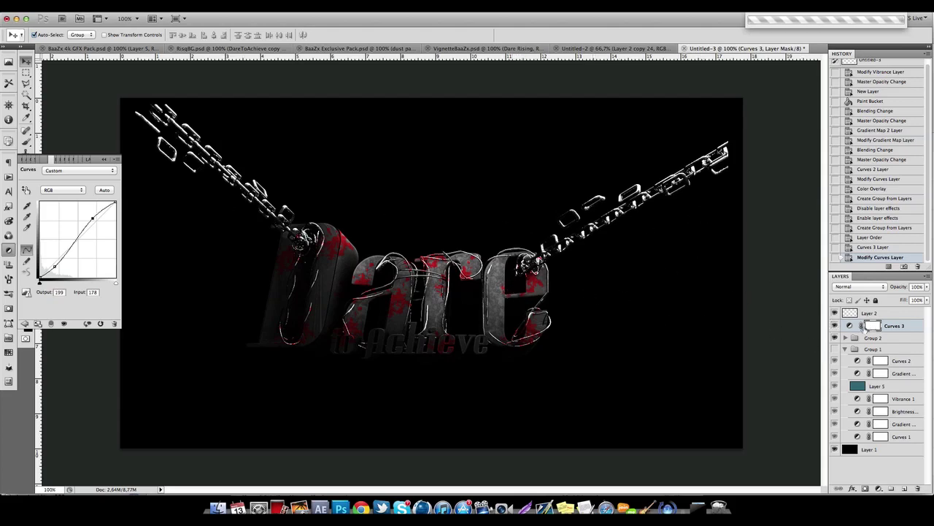
- Add a Gradient Map adjustment above Curves 3 with the black-to-white gradient and set its blend mode to Overlay
click(26, 325)
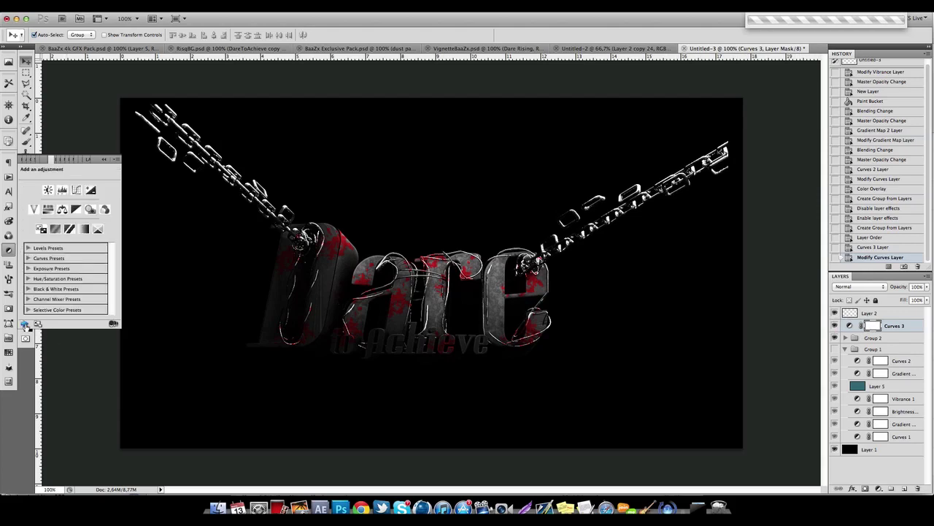
click(83, 230)
click(113, 192)
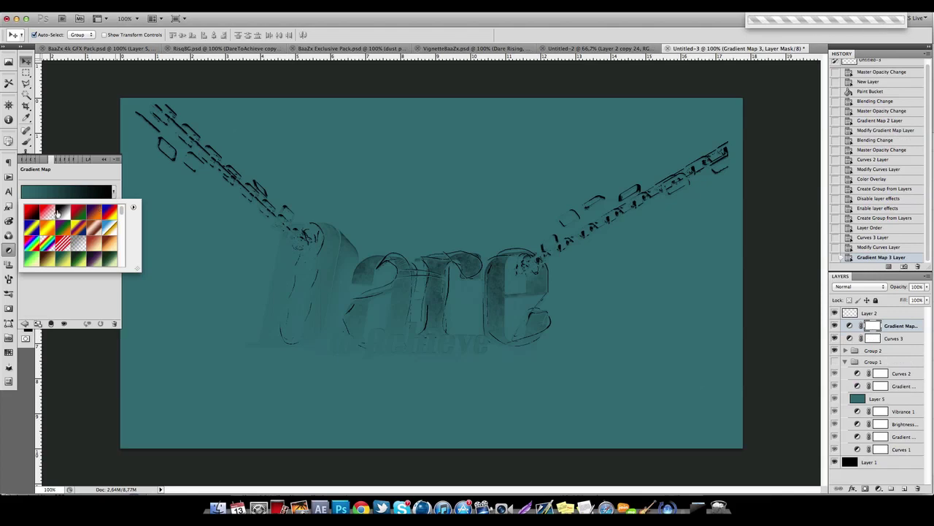
click(63, 211)
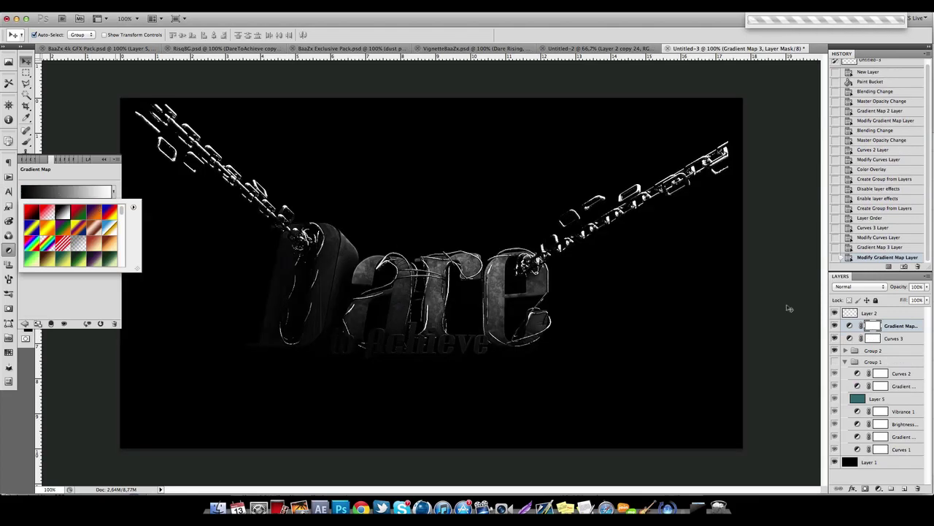
click(860, 286)
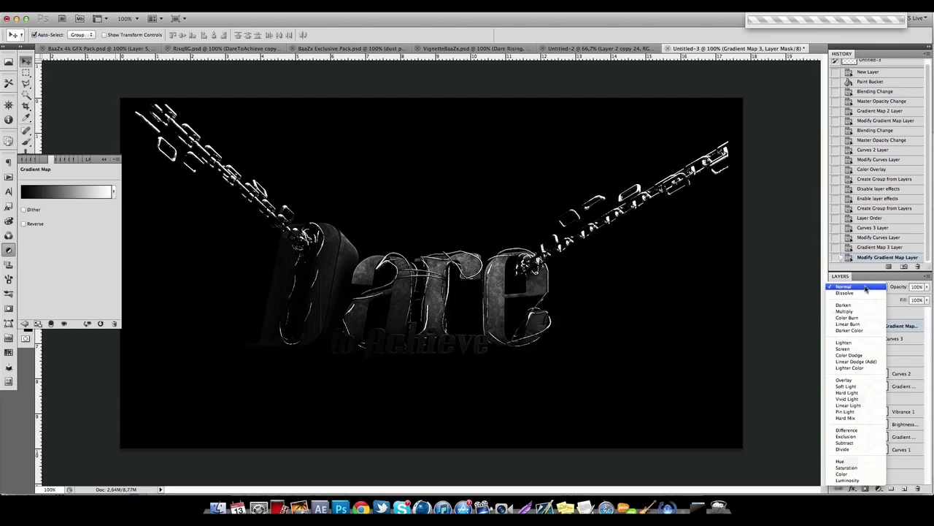
click(845, 379)
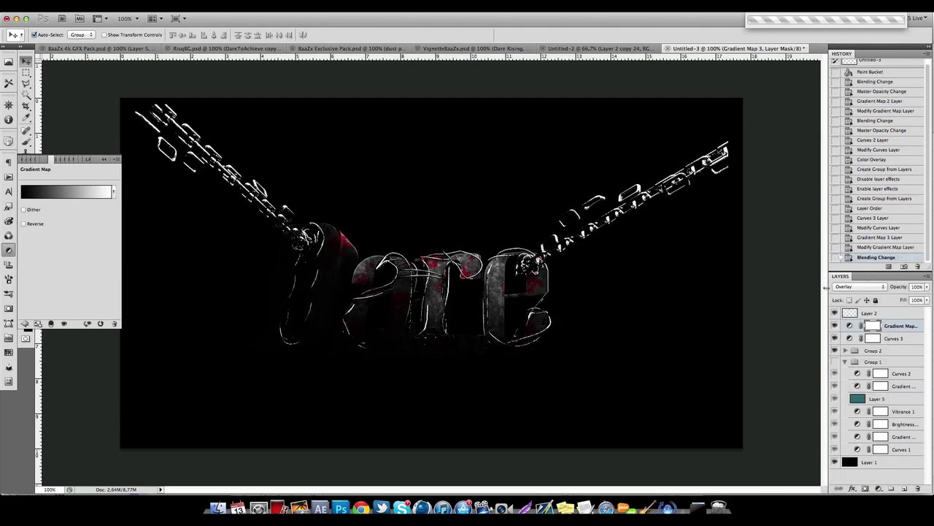
click(860, 287)
click(914, 325)
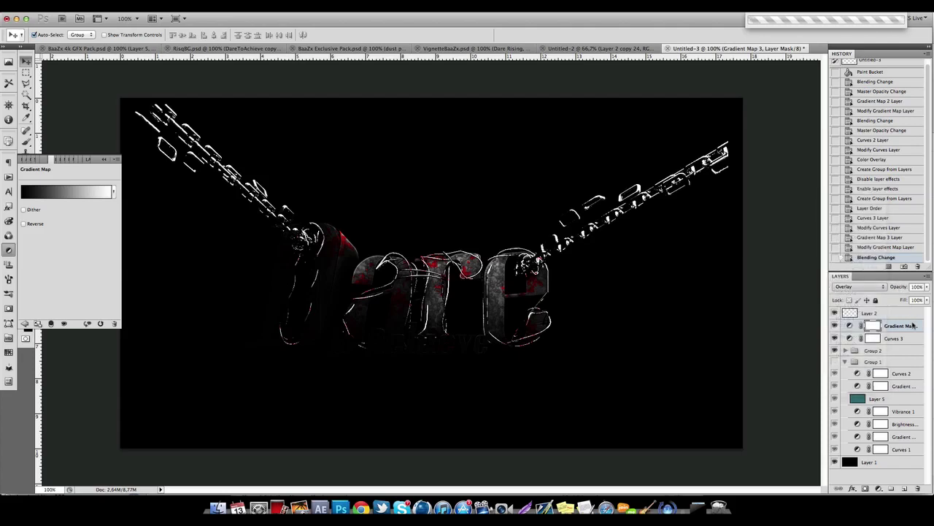
- Lower the opacity of the new Gradient Map layer to 50%
drag(926, 290, 901, 299)
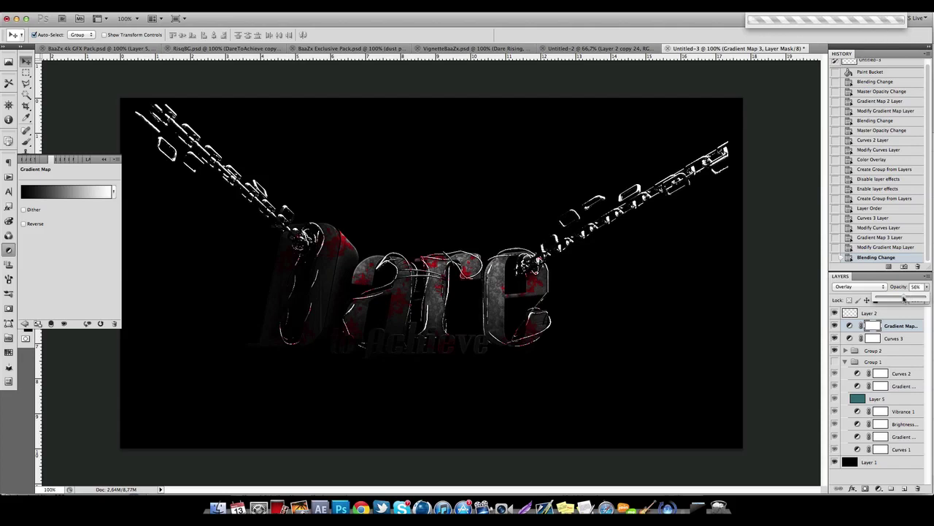
drag(901, 298, 901, 298)
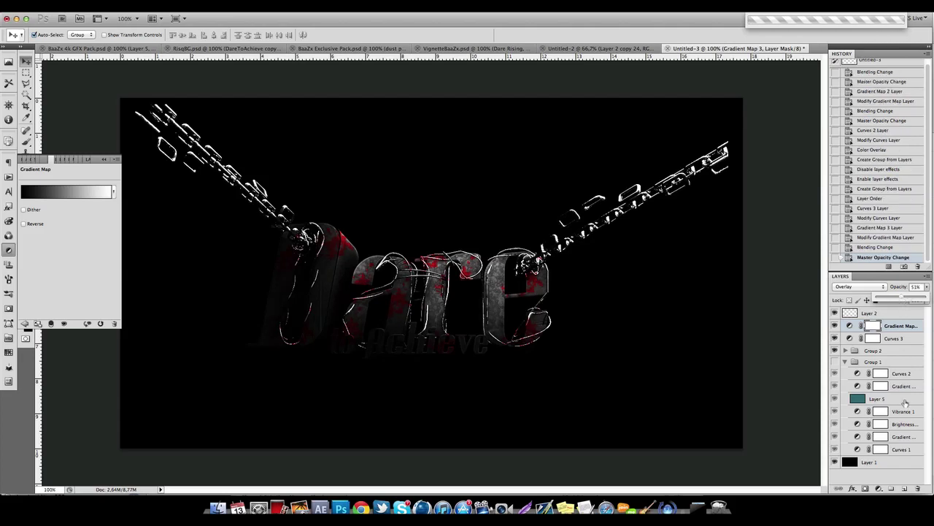
click(895, 438)
click(902, 328)
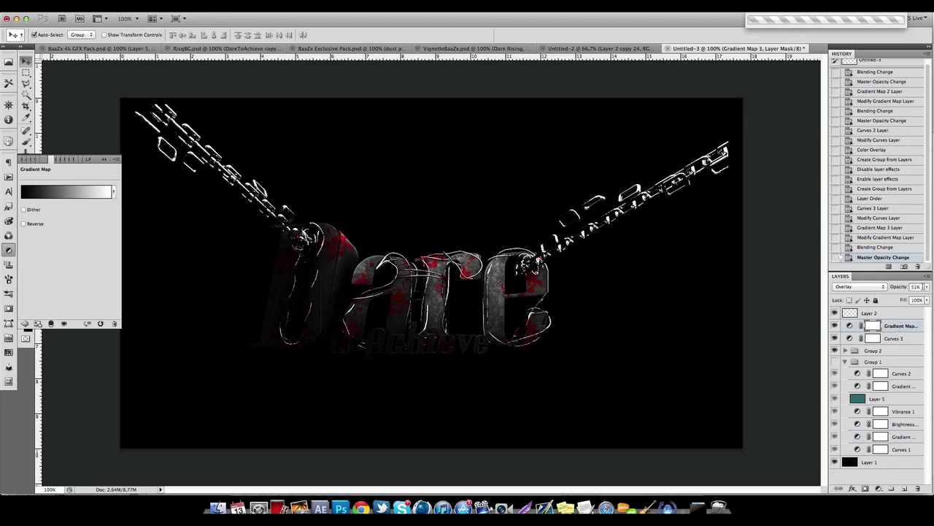
key(8)
click(897, 324)
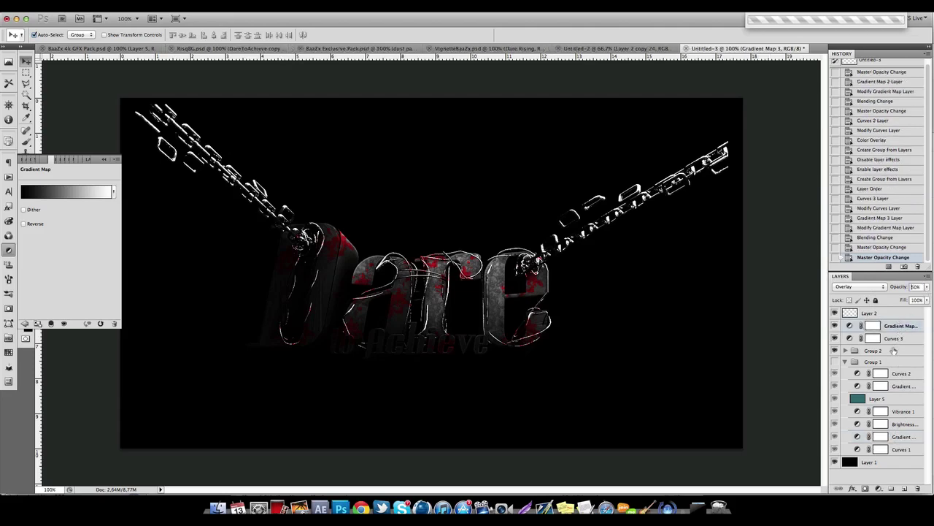
click(895, 342)
click(894, 330)
key(5)
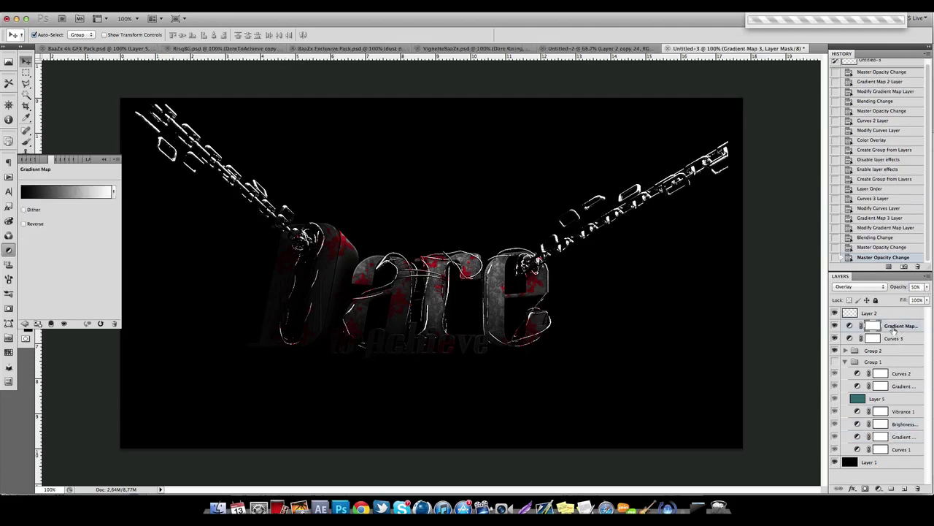
- Add a Brightness/Contrast adjustment above the Gradient Map 3 layer with brightness 57 and contrast 19
click(25, 324)
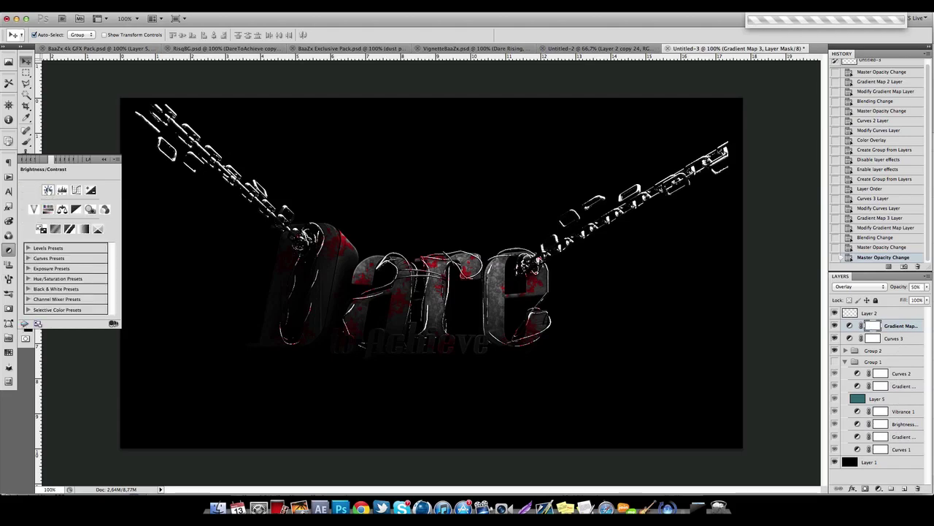
click(48, 190)
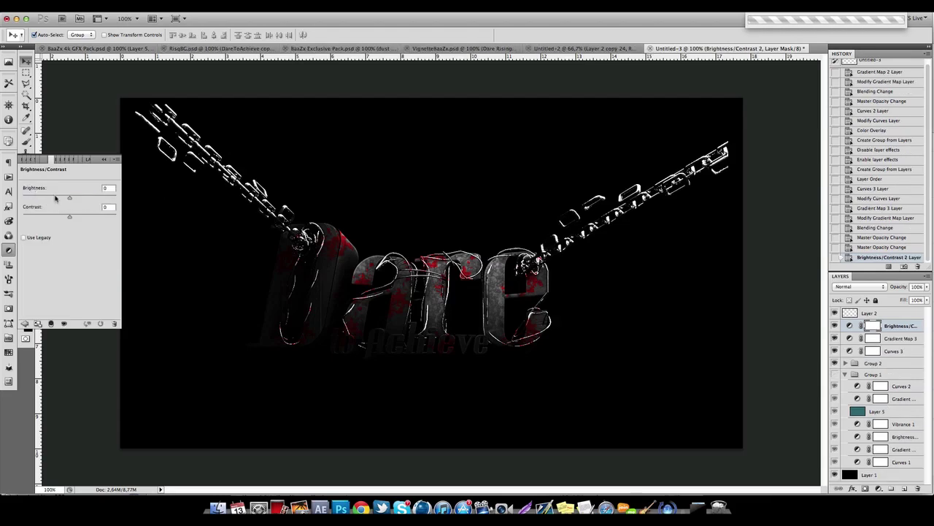
drag(71, 218, 77, 218)
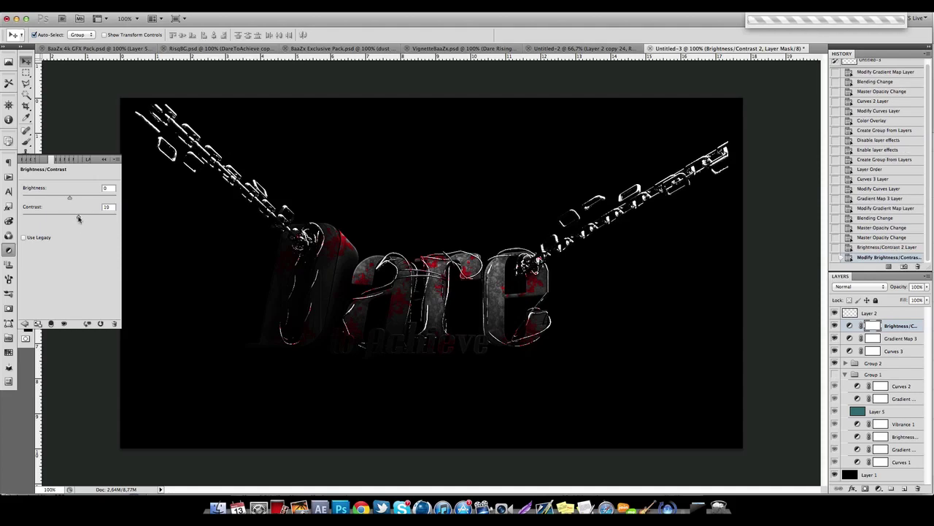
drag(76, 195, 86, 200)
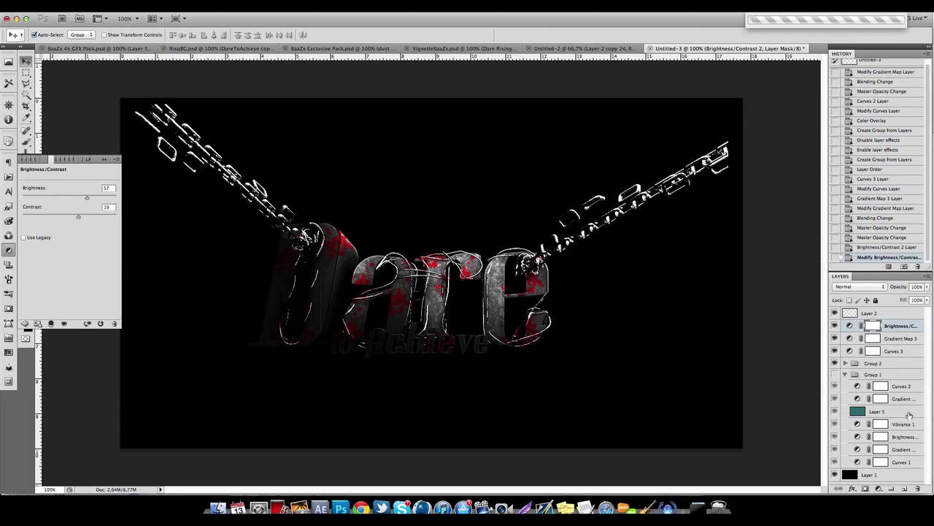
- Check the older adjustments in Group 1 and set the new Brightness/Contrast layer to brightness 40 and contrast 20
click(899, 448)
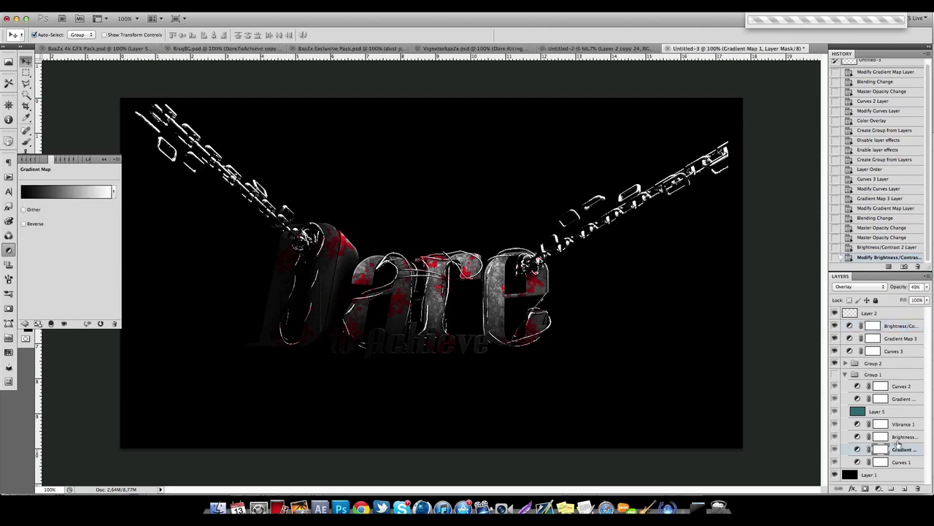
click(899, 437)
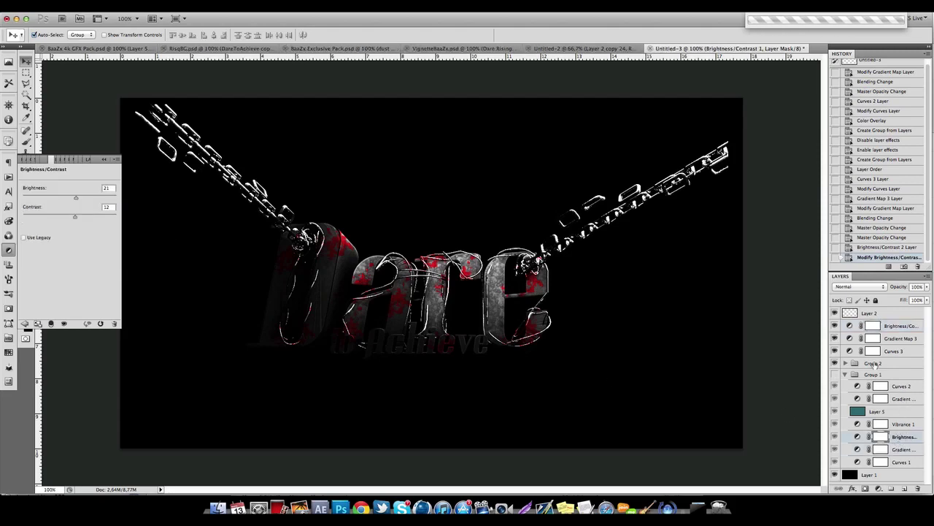
click(900, 326)
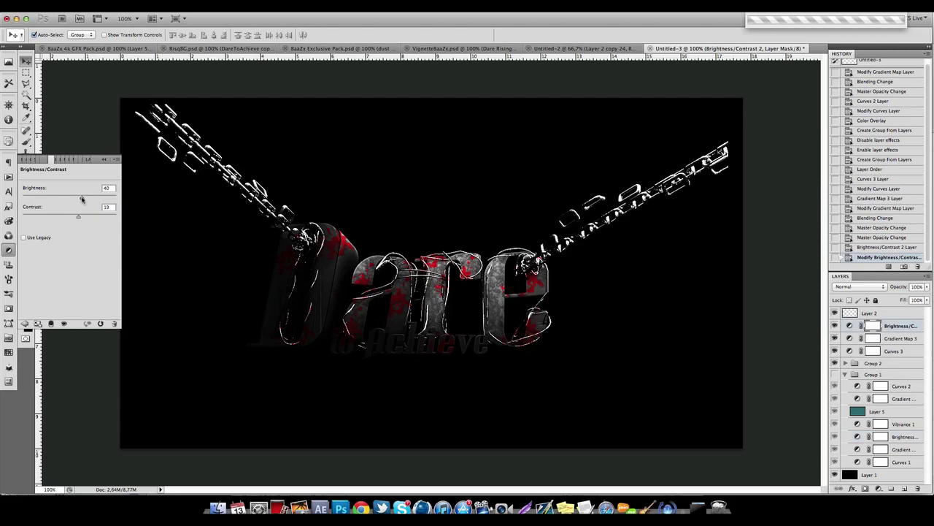
click(107, 206)
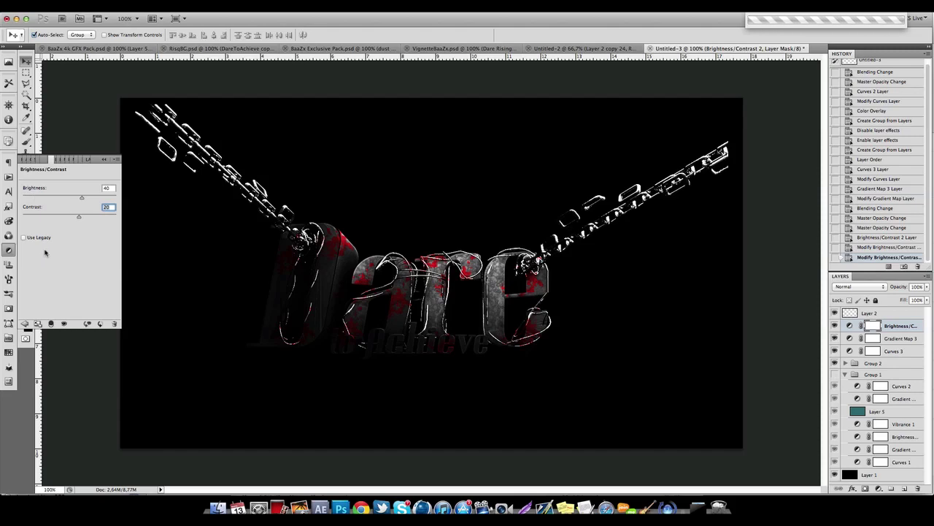
- Toggle the legacy mode of the Brightness/Contrast adjustment and re-enter contrast 20 and brightness 40
click(24, 238)
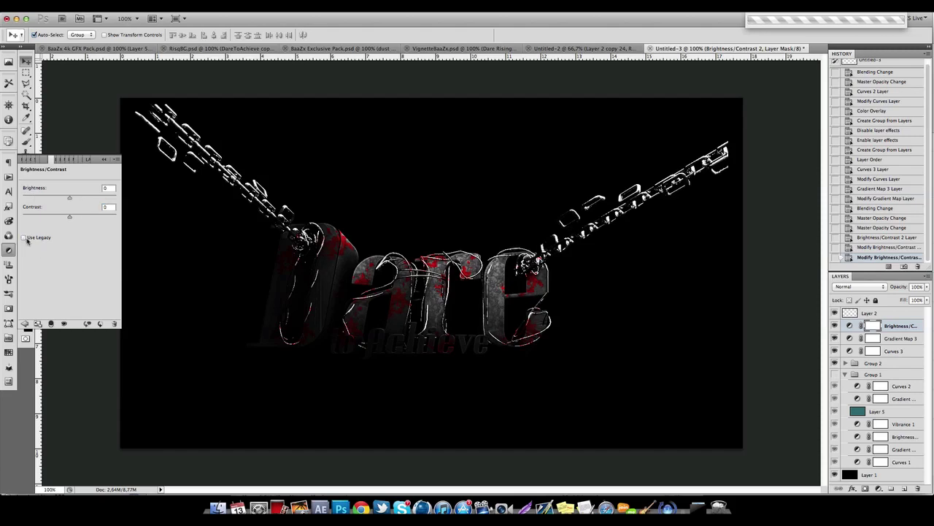
click(106, 206)
text(20)
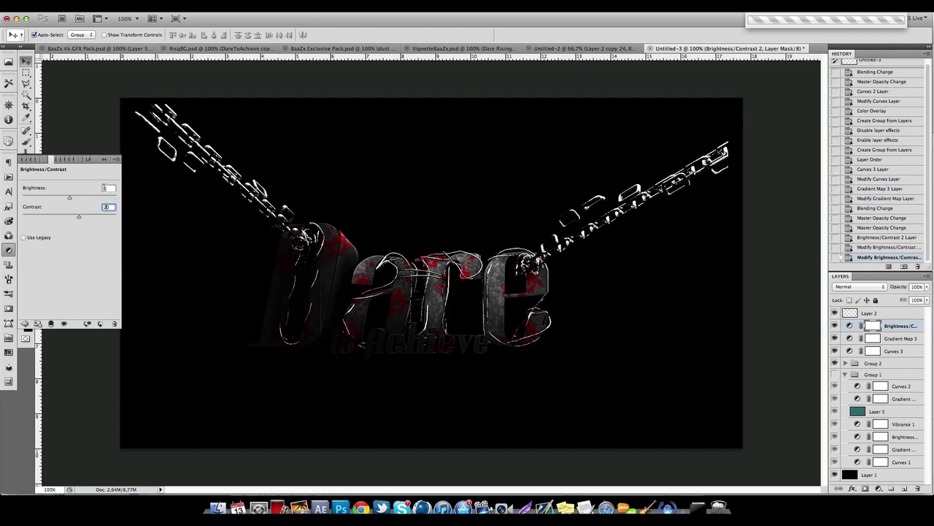
click(108, 189)
text(40)
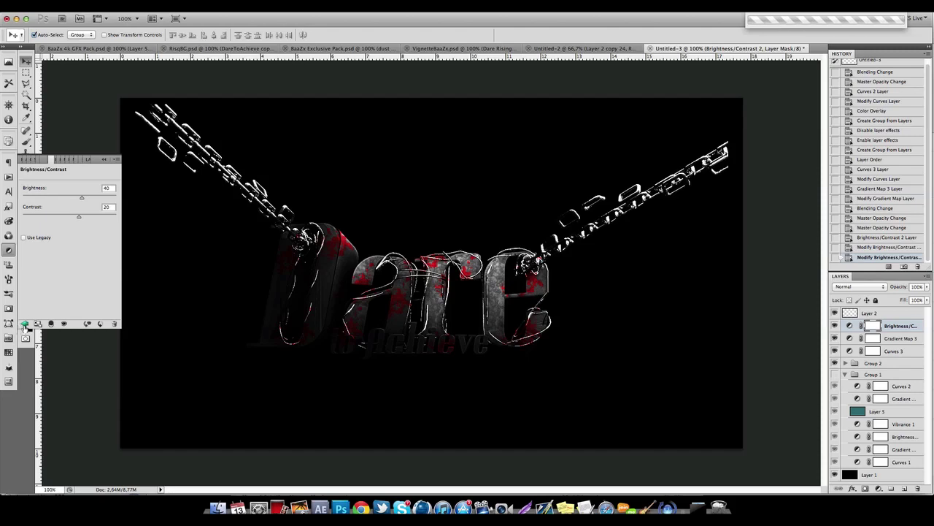
- Add a Vibrance adjustment above Brightness/Contrast with saturation +100 and vibrance +49, and compare the artwork with and without it
click(24, 324)
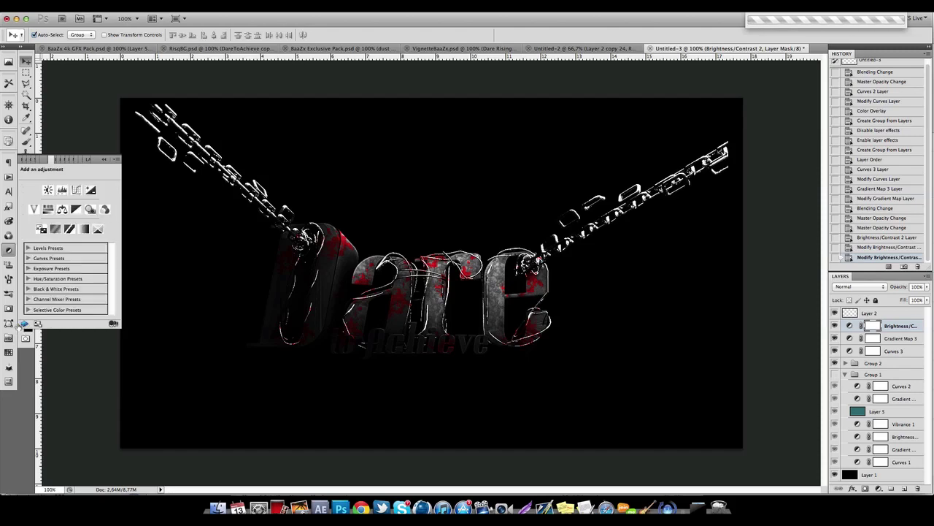
click(34, 212)
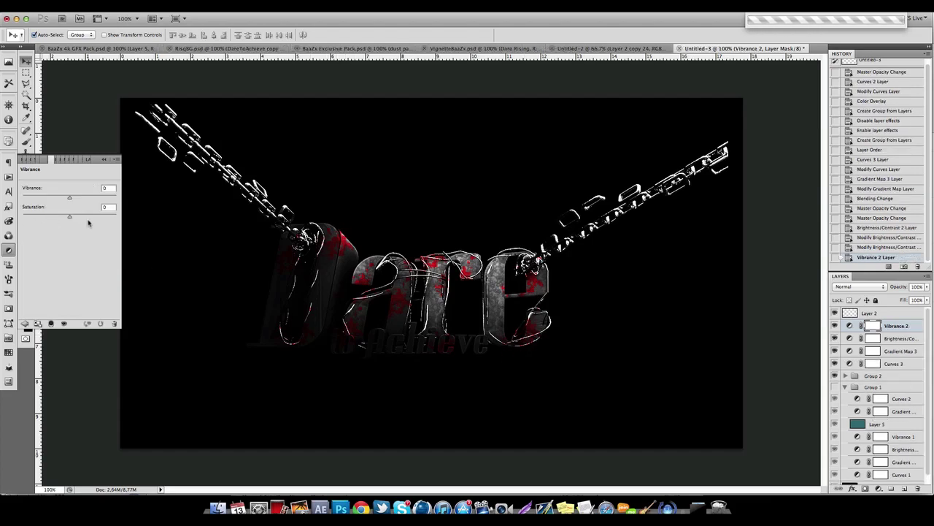
drag(88, 223, 123, 219)
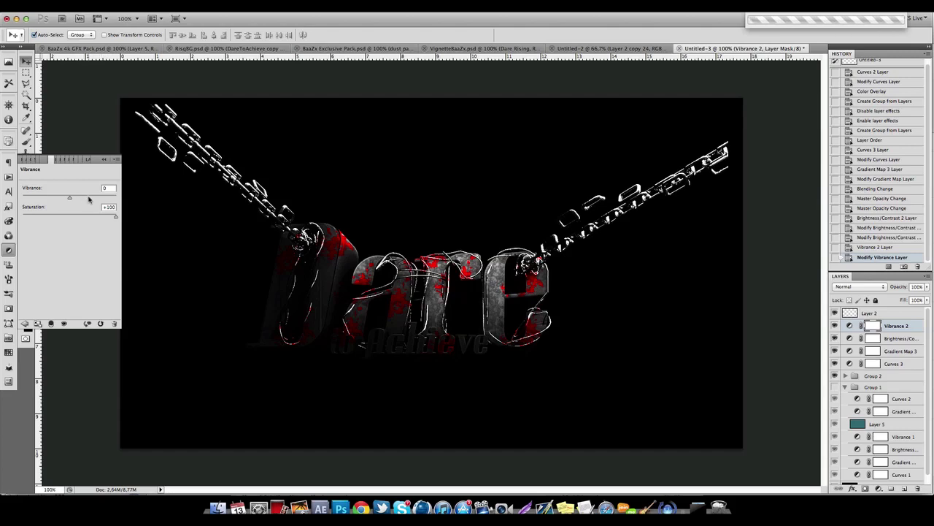
drag(92, 199, 91, 199)
click(835, 326)
click(835, 326)
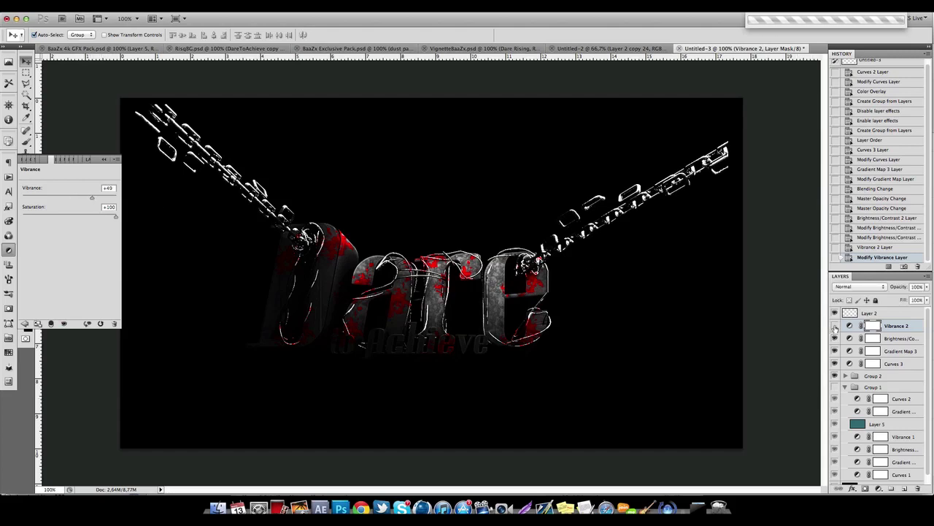
click(835, 326)
click(835, 327)
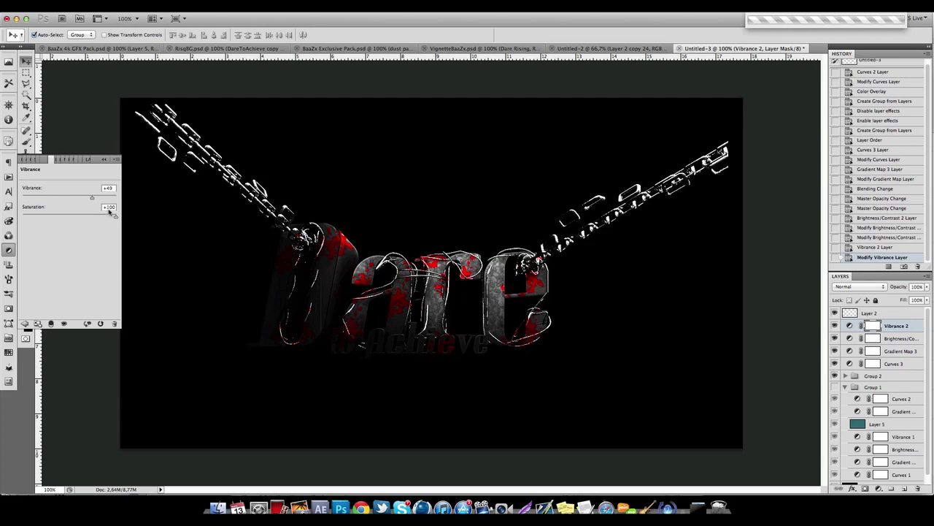
- Add a Gradient Map adjustment above Vibrance 2 using the dark purple, teal and pale yellow gradient preset
click(24, 324)
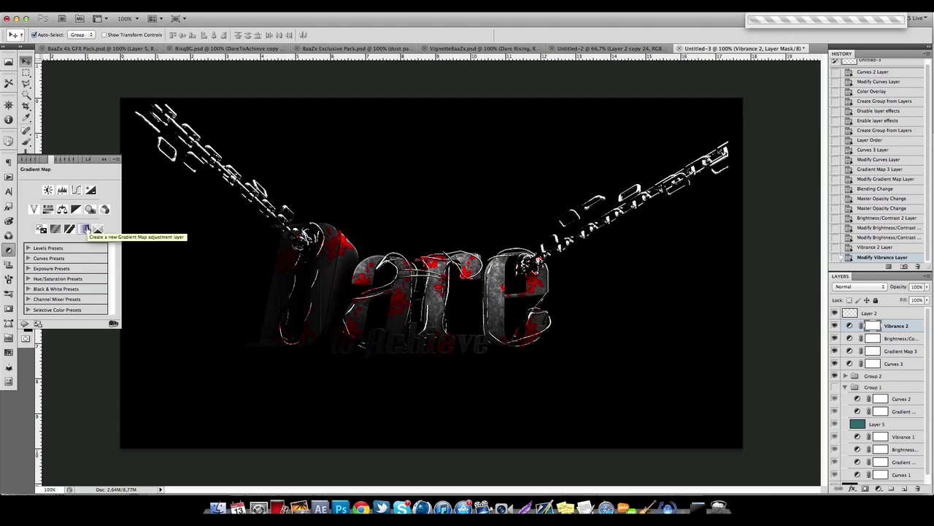
click(85, 229)
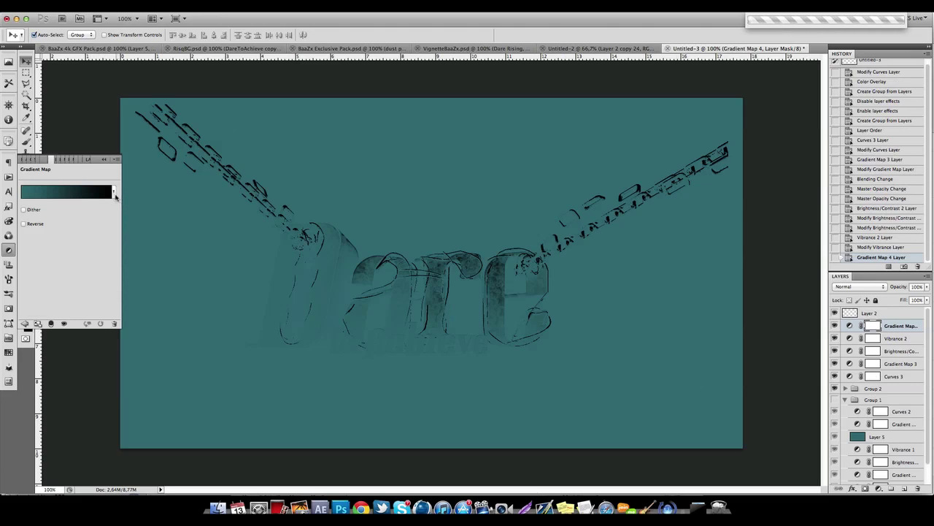
click(114, 191)
scroll(76, 254, down, 3)
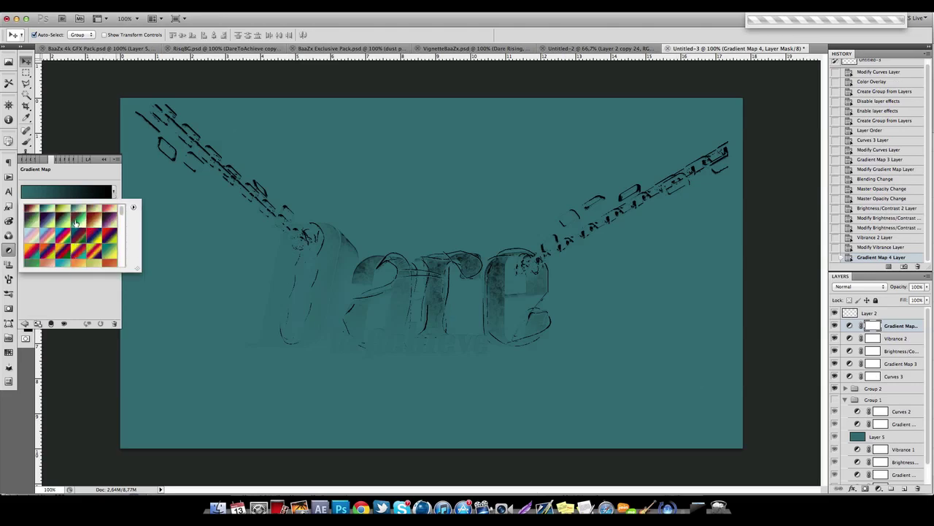
scroll(56, 223, up, 3)
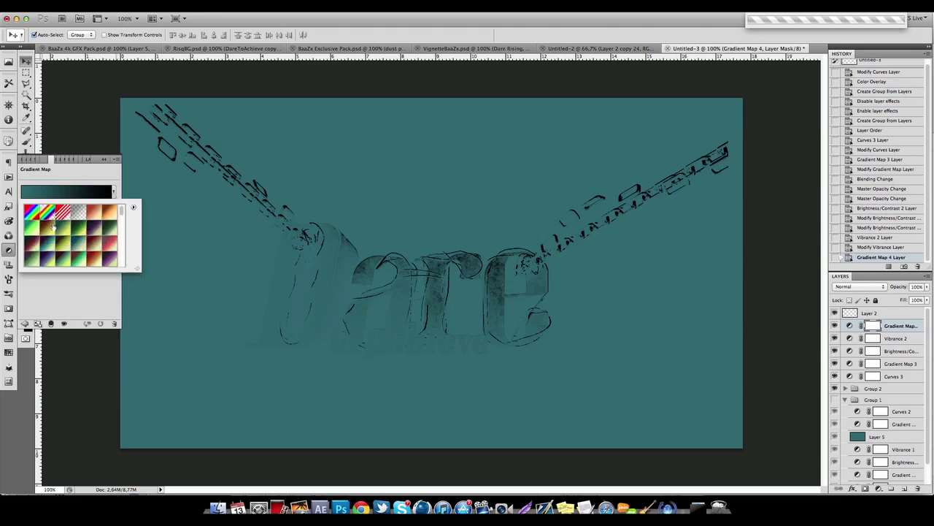
click(46, 246)
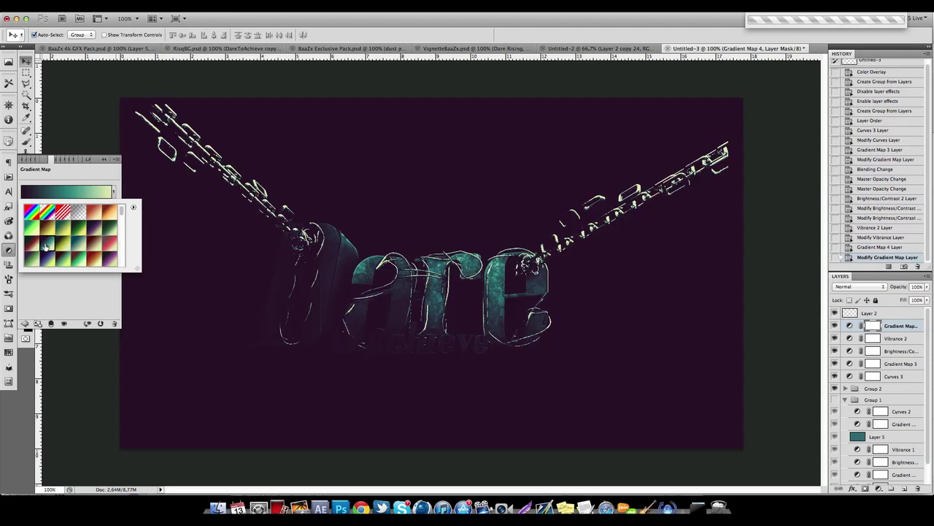
- Set the blend mode of the Gradient Map 4 layer to Hue
click(104, 158)
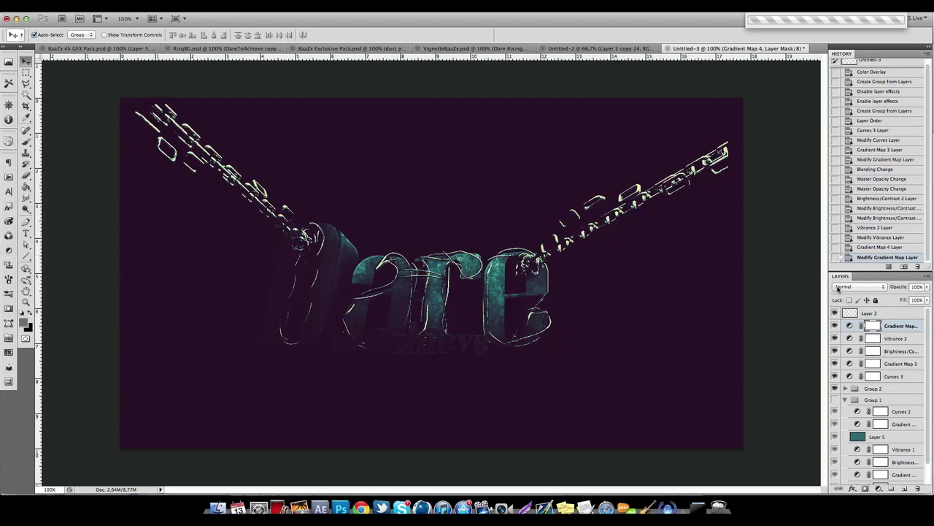
click(838, 290)
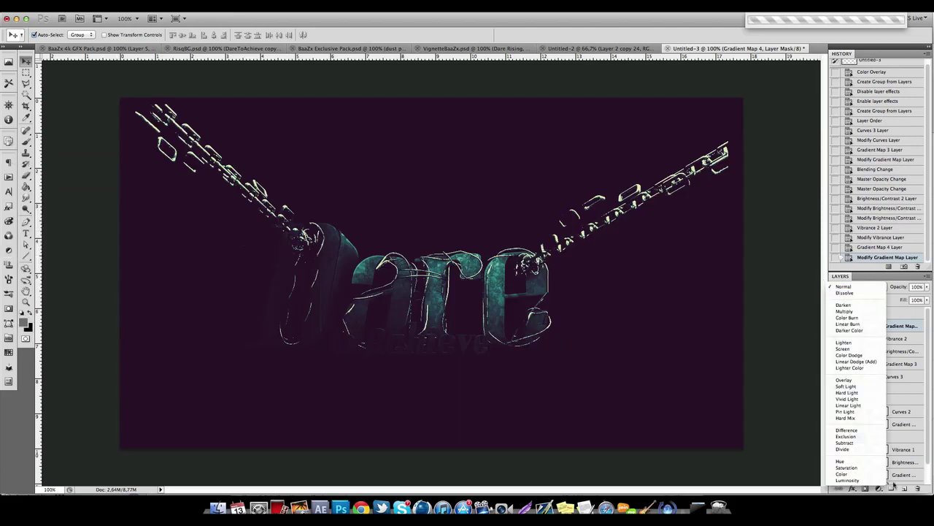
click(859, 460)
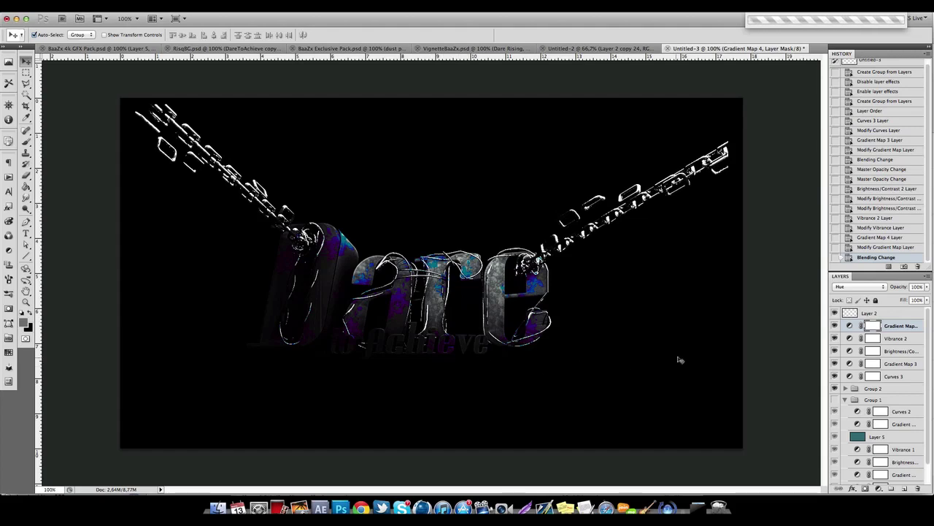
- Try several gradient presets on the Gradient Map 4 layer and choose the dark, green and yellow Vintage6 gradient
click(9, 250)
click(114, 195)
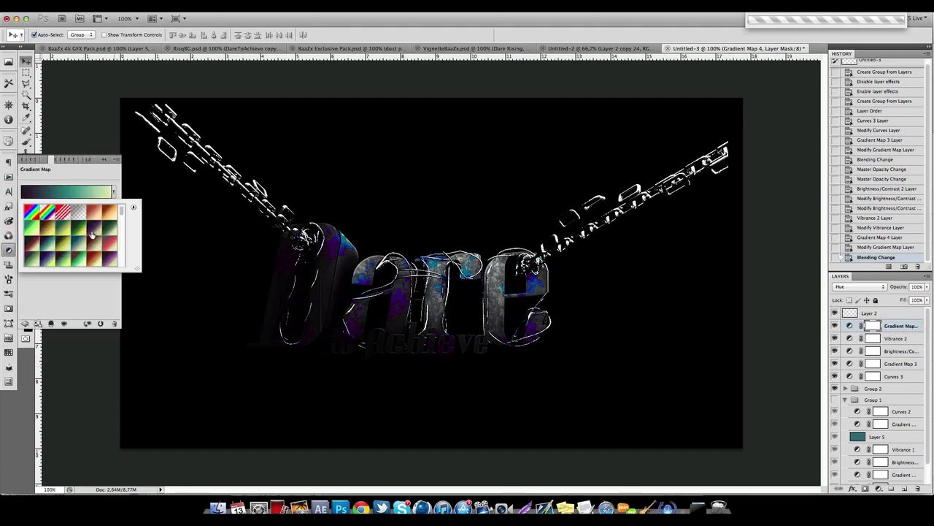
click(91, 244)
click(46, 247)
click(40, 242)
click(47, 228)
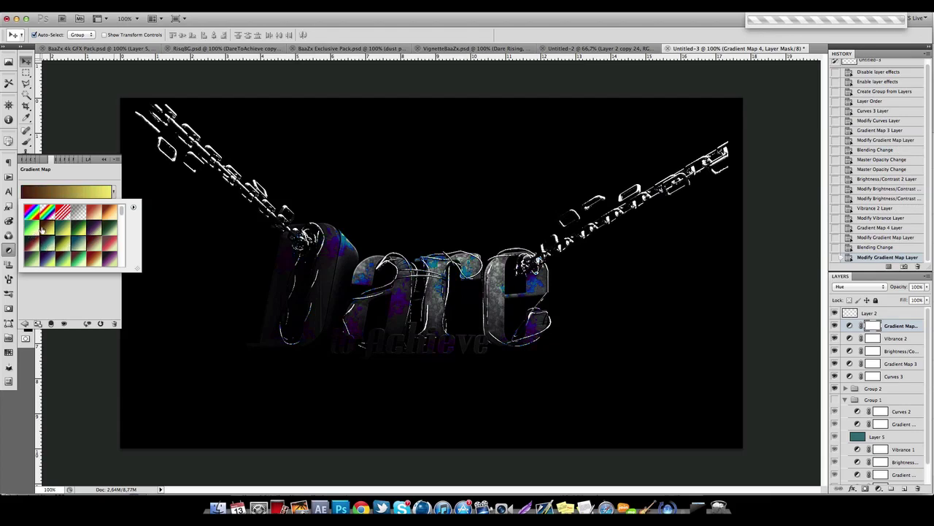
click(78, 235)
click(97, 255)
click(86, 234)
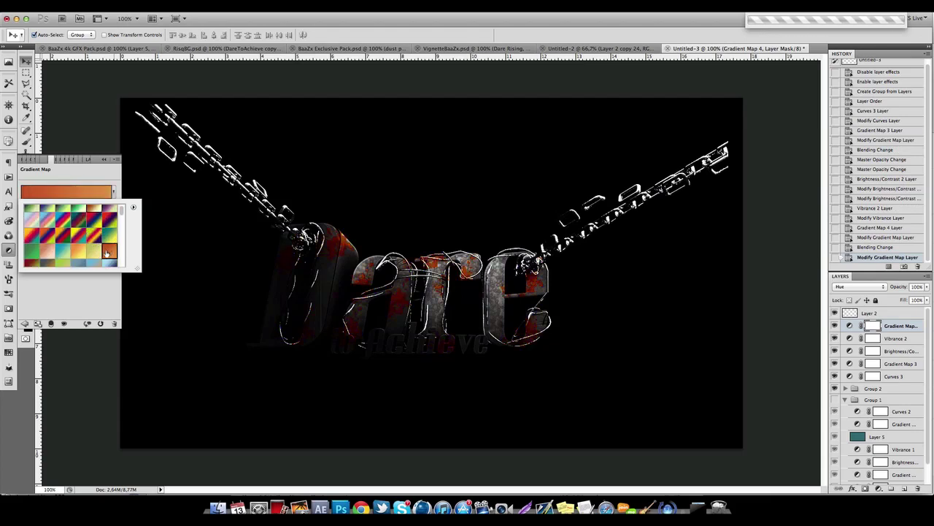
click(72, 248)
click(78, 235)
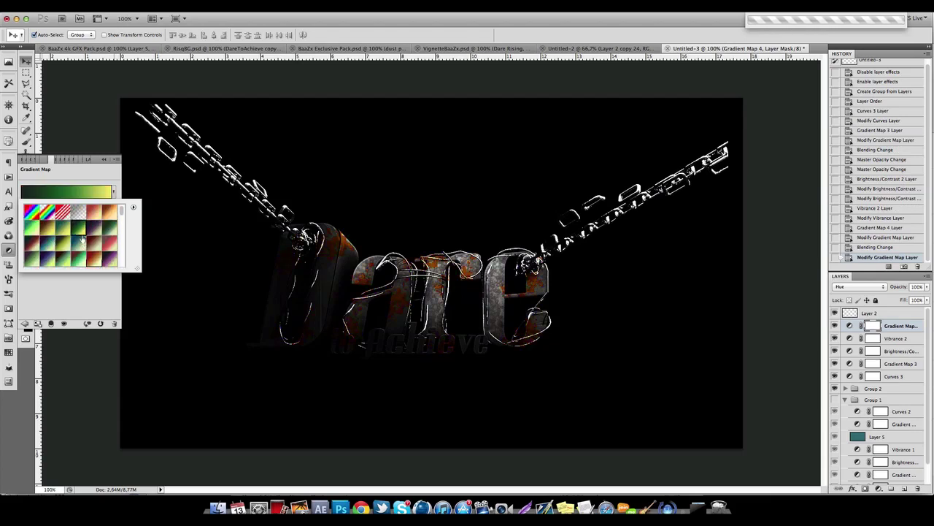
- Recolour the gradient's middle stop at 50% to the purple #6b2750 and apply the edited gradient
click(66, 191)
click(824, 207)
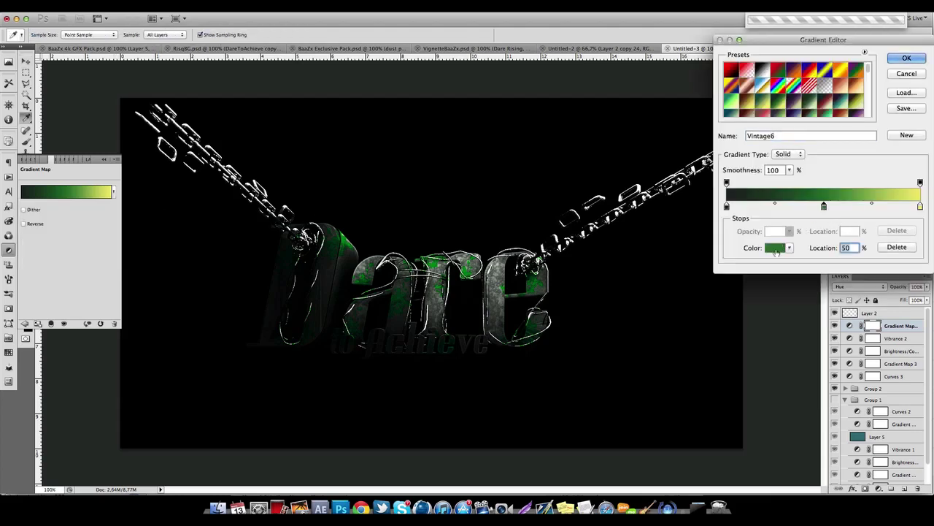
click(776, 248)
click(804, 149)
drag(806, 150, 803, 129)
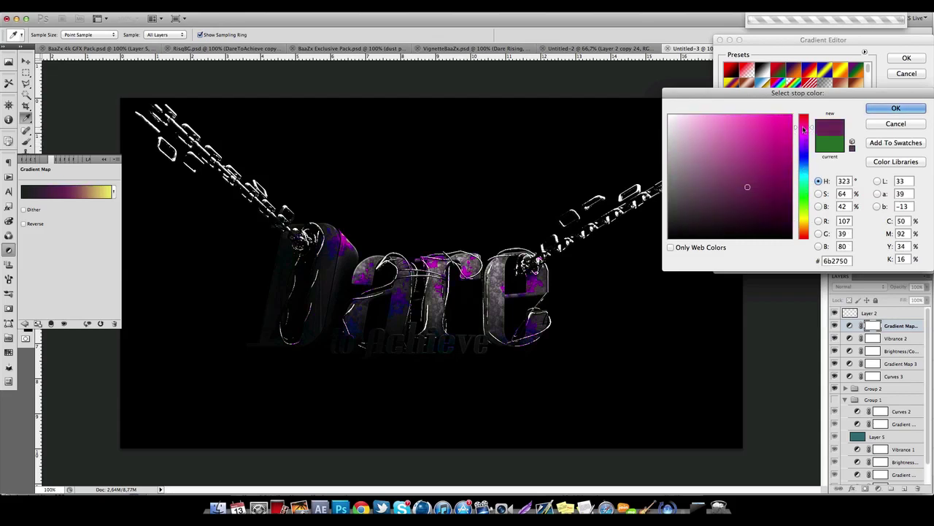
click(896, 108)
click(907, 58)
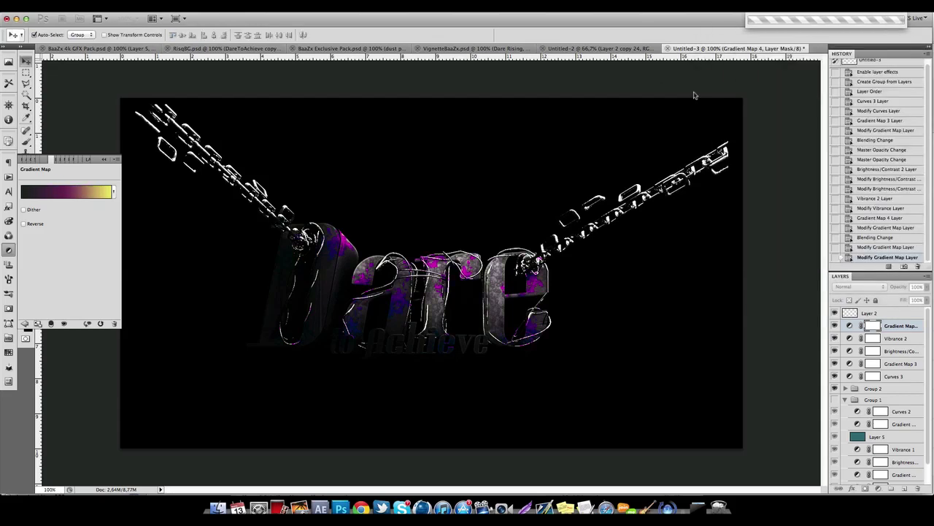
click(104, 159)
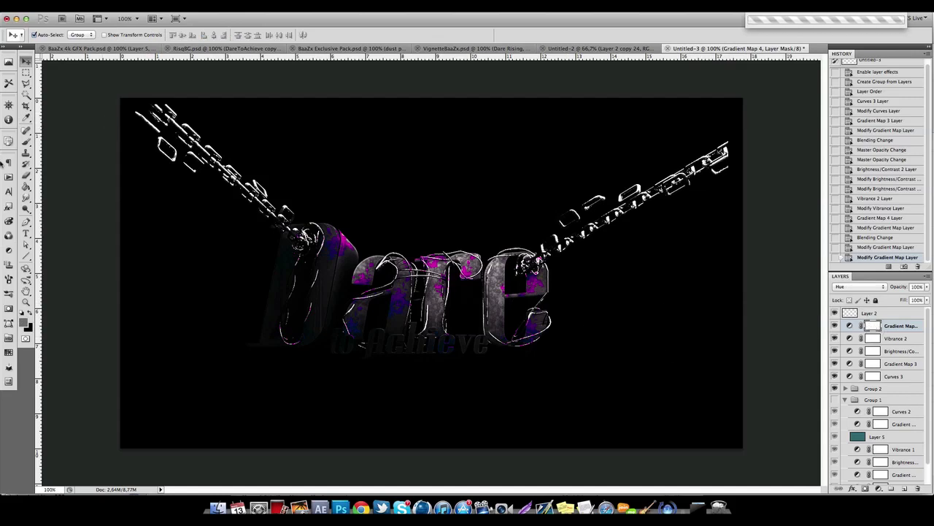
- Add a new layer above Gradient Map 4 and fill it with the teal colour #316971
click(894, 440)
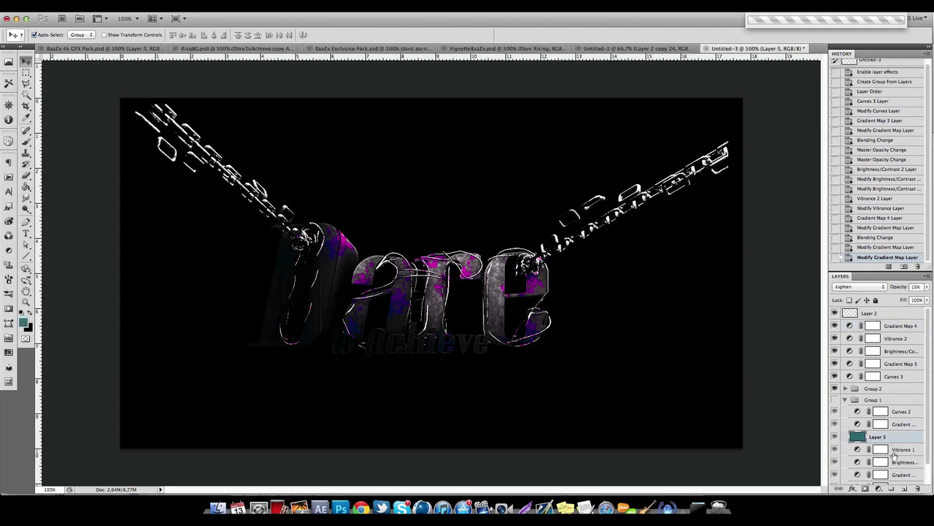
click(898, 328)
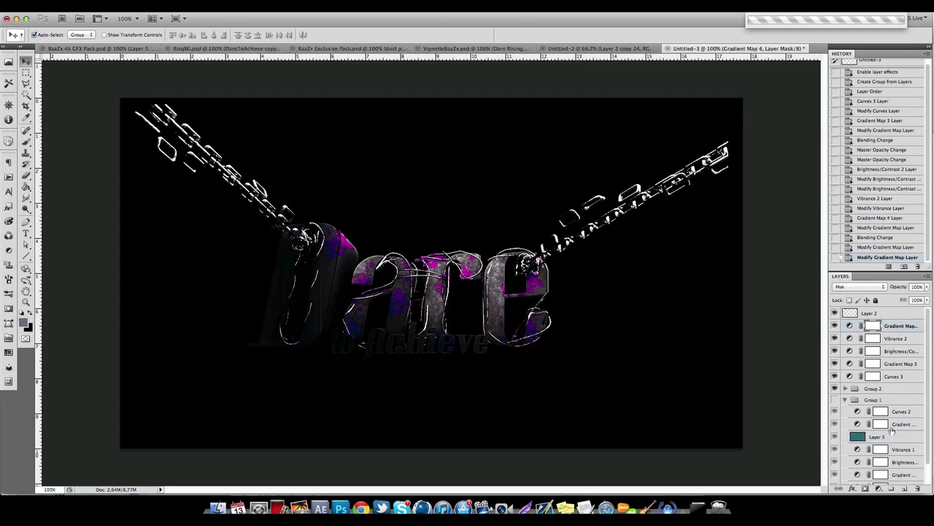
click(904, 489)
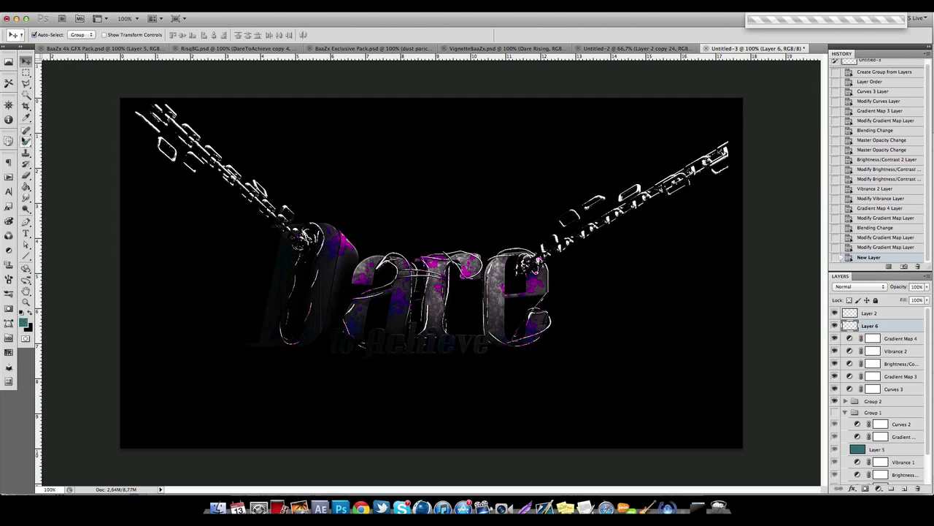
click(26, 187)
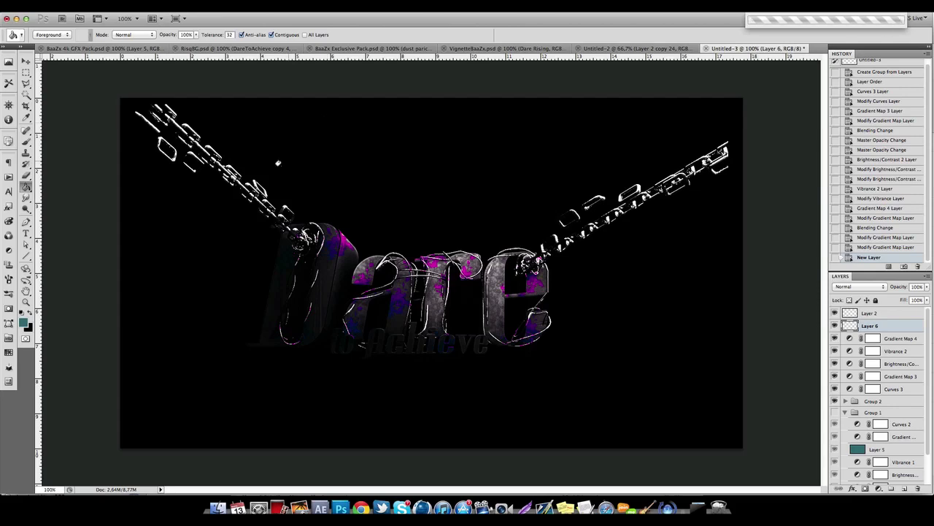
click(24, 322)
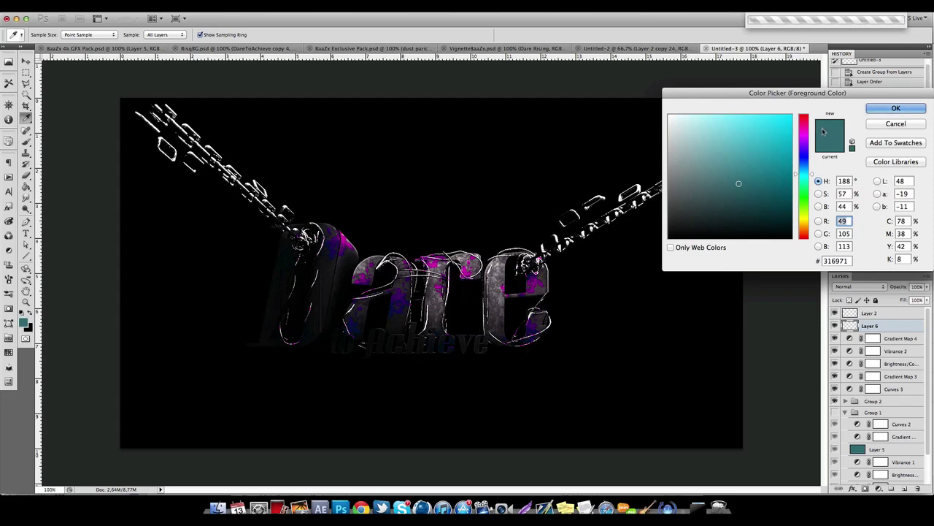
click(869, 108)
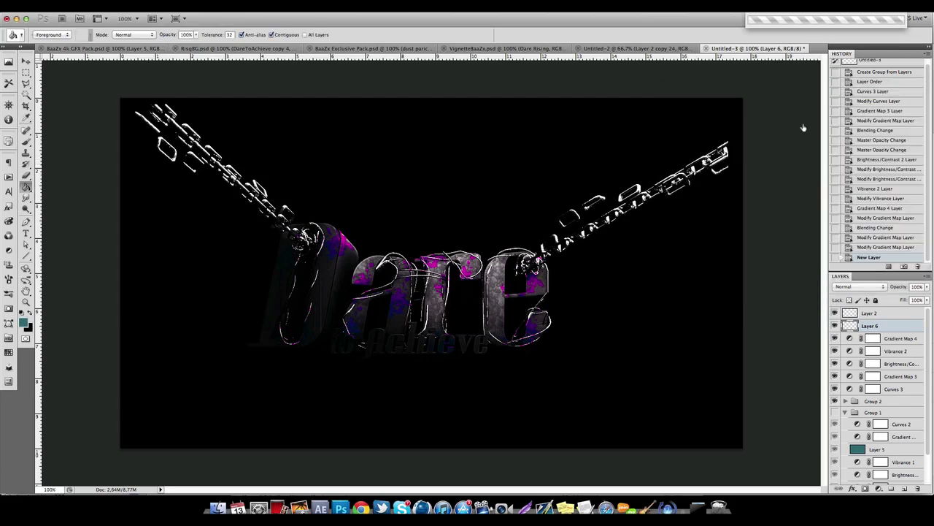
click(194, 249)
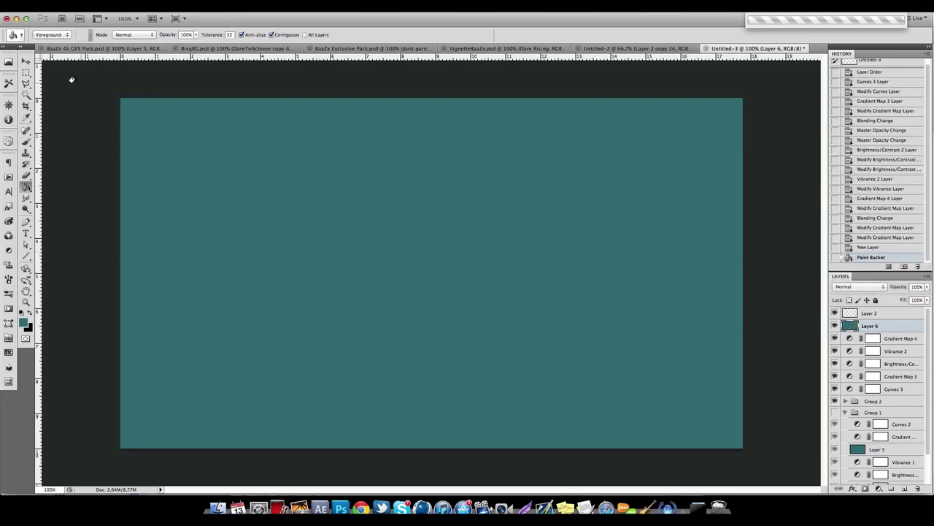
- Lower the opacity of the teal fill layer to 15%
click(26, 61)
click(927, 289)
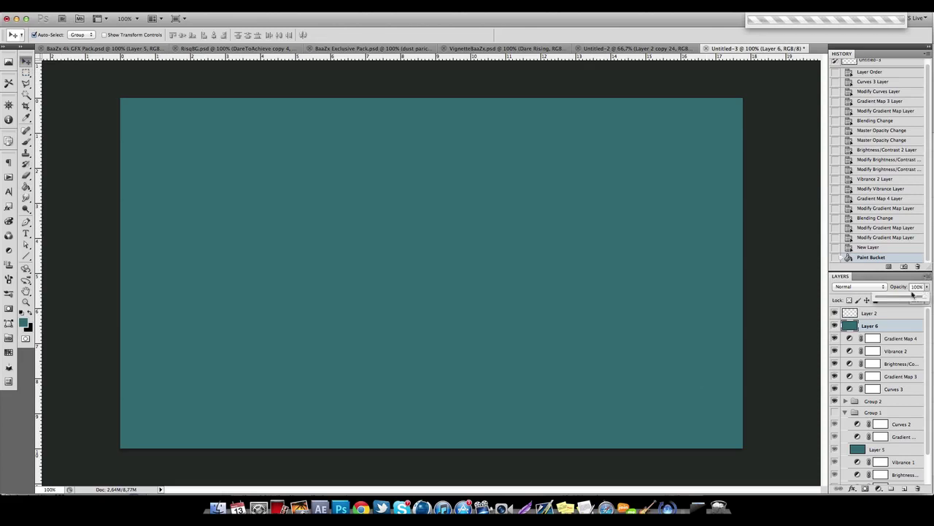
drag(890, 298, 886, 299)
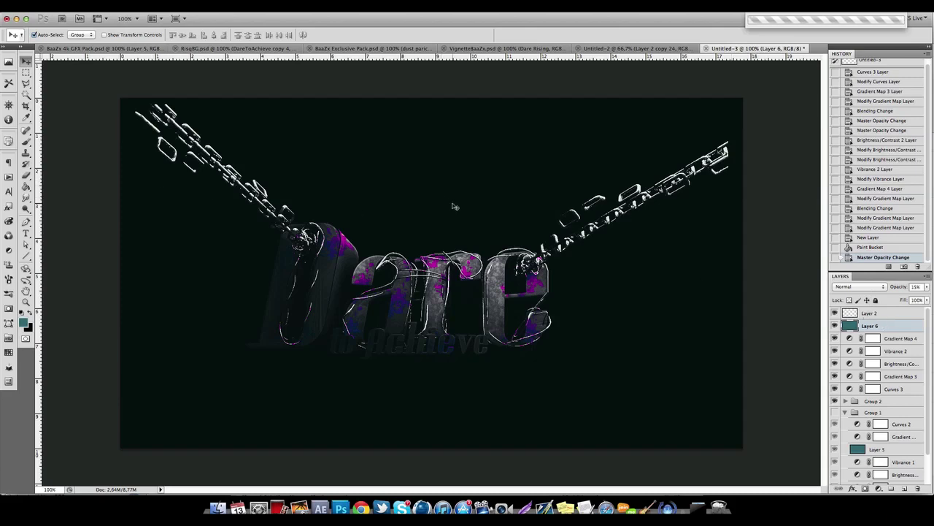
- Shift the hue of the Layer 6 fill towards blue with Hue/Saturation
key(super+u)
mouse_move(729, 216)
mouse_down()
mouse_move(767, 219)
mouse_move(736, 218)
mouse_up()
click(821, 168)
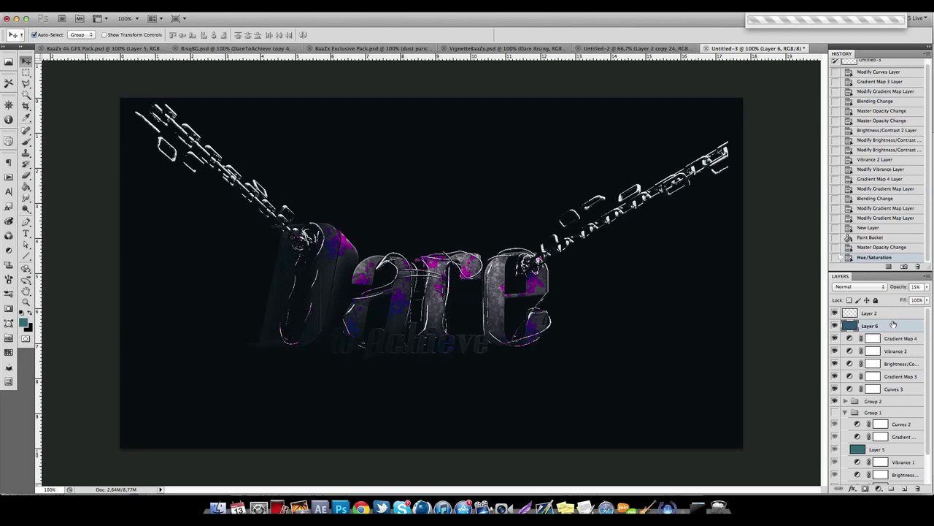
- Add a Gradient Map adjustment above Layer 6 and apply the black-to-white gradient preset
click(9, 250)
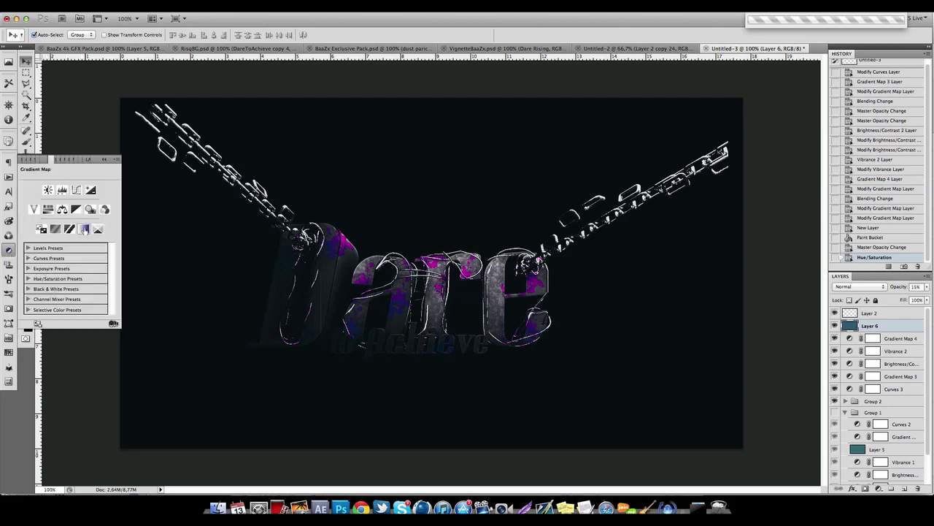
click(84, 229)
click(114, 192)
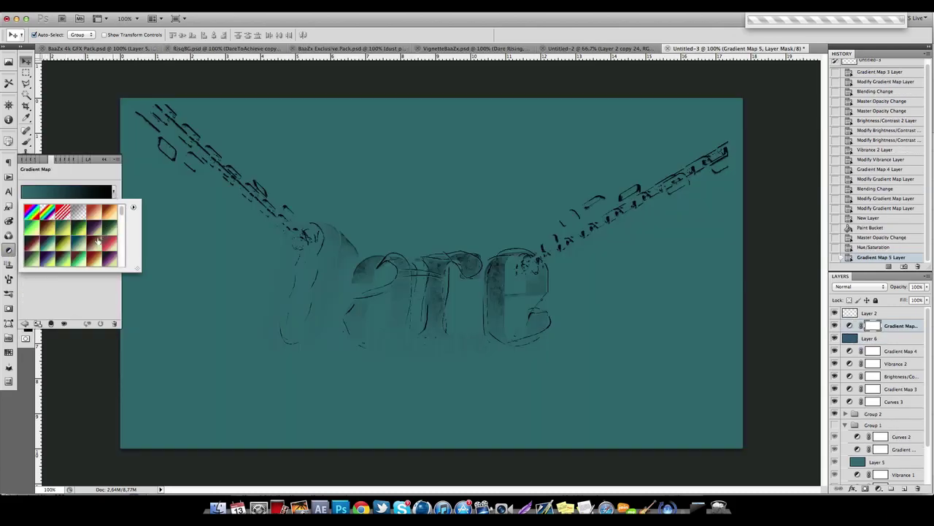
scroll(70, 238, down, 5)
scroll(72, 237, up, 5)
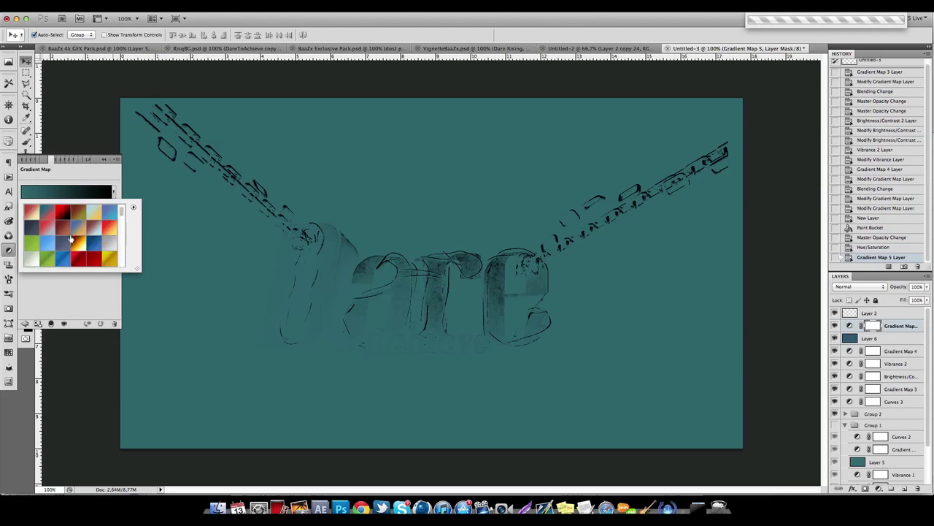
click(60, 213)
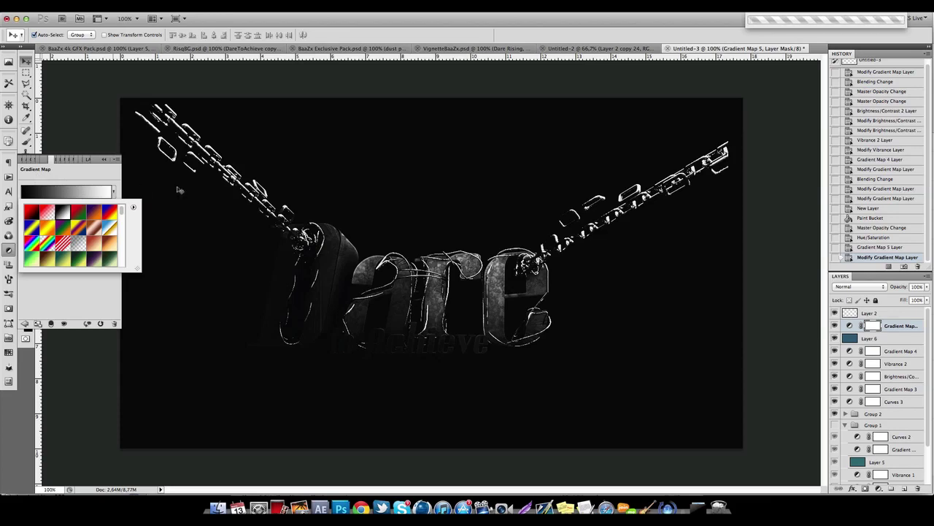
- Set the new gradient map layer's blend mode to Overlay and lower its opacity to 35%
click(851, 287)
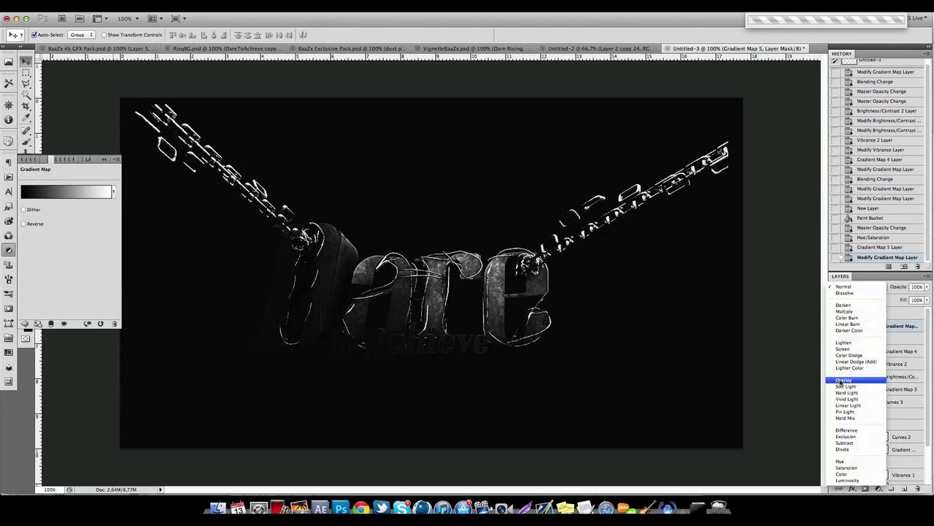
click(833, 377)
click(926, 287)
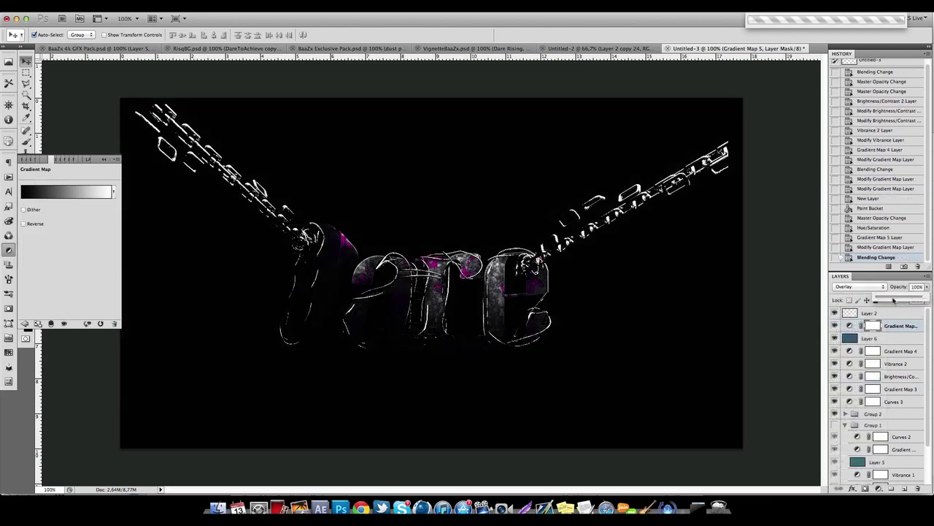
drag(892, 298, 888, 300)
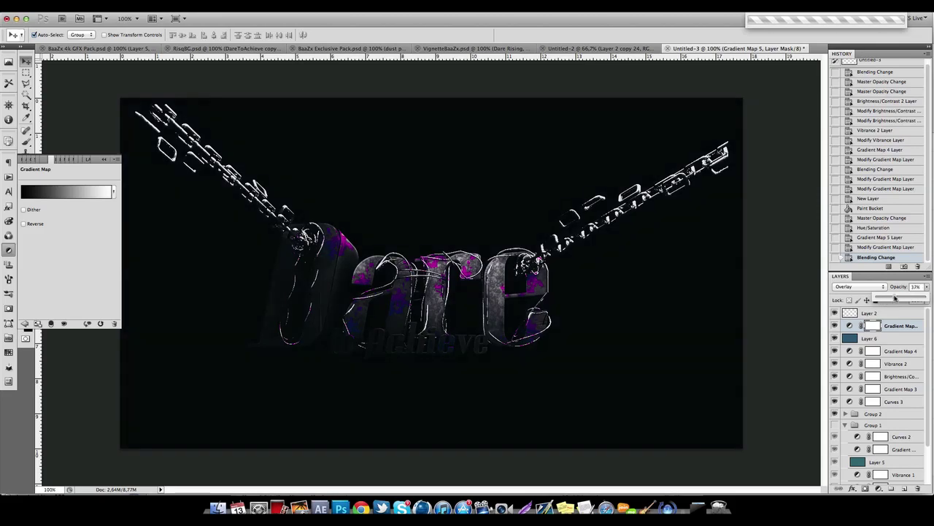
drag(896, 298, 896, 298)
click(916, 287)
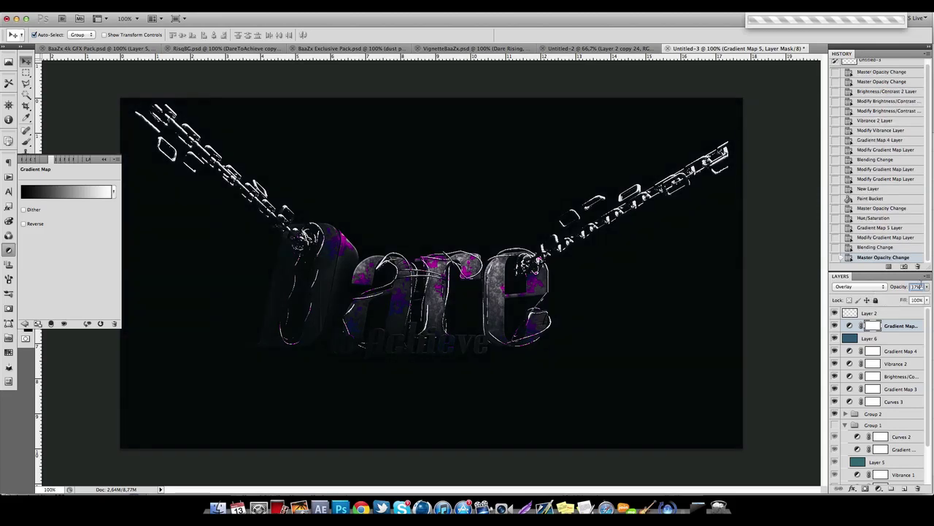
key(Down)
key(Down)
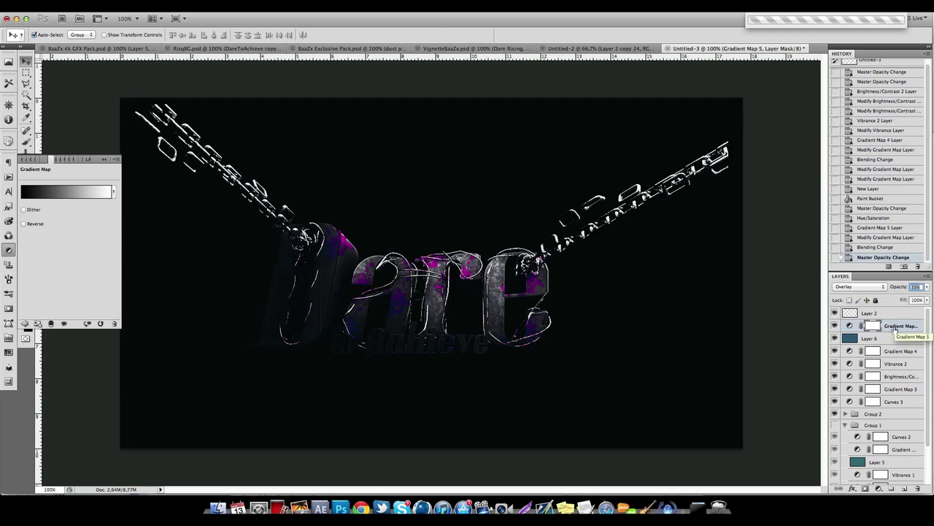
click(241, 204)
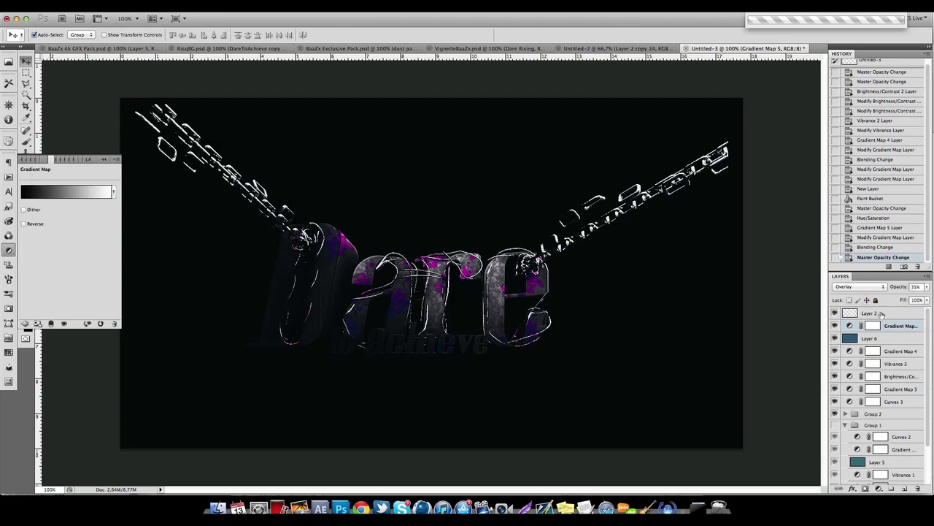
- Shift the hue of the Layer 6 fill by -13 with Hue/Saturation
click(885, 340)
key(i)
key(super+u)
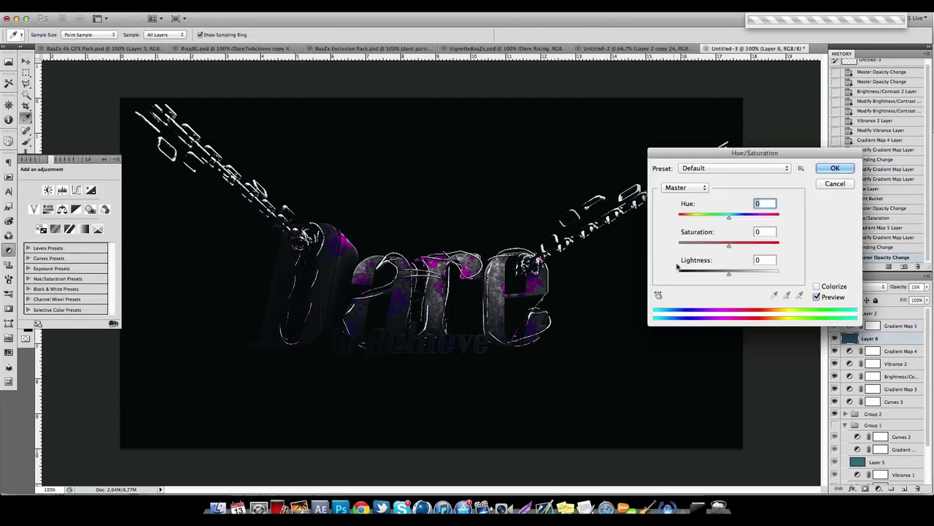
drag(729, 219, 719, 218)
key(Up)
key(Up)
key(Up)
key(Up)
key(Up)
key(Up)
key(Up)
key(Up)
key(Up)
key(Up)
key(Up)
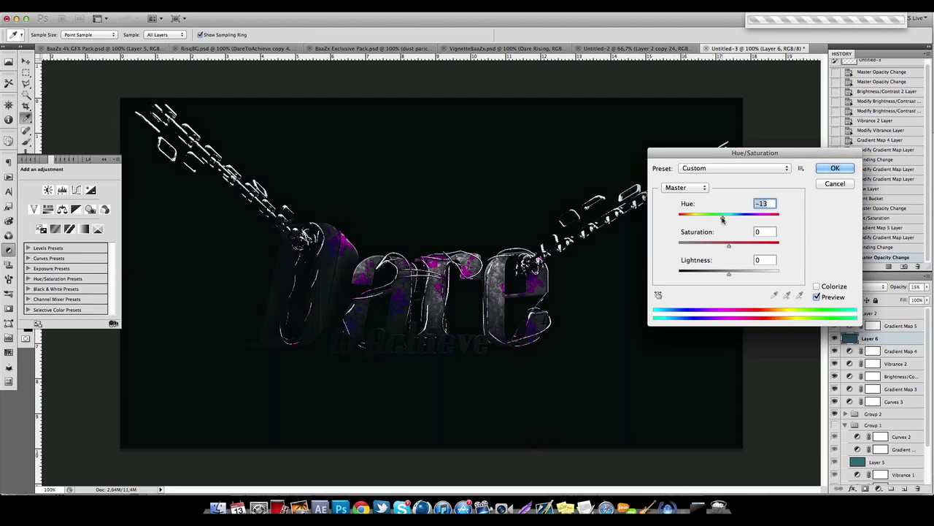
click(829, 172)
key(v)
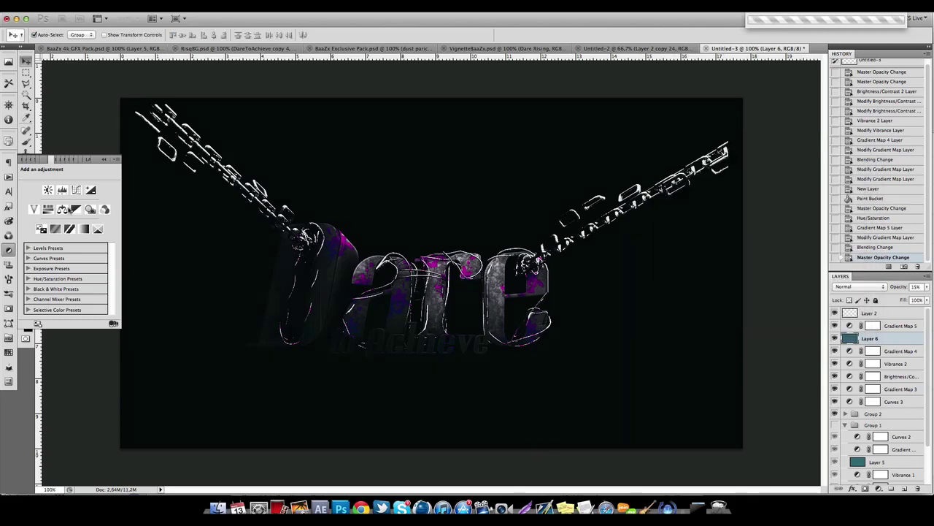
- Add a Curves adjustment above Gradient Map 5 and brighten the image by raising an upper-midtone point to output 197
click(890, 329)
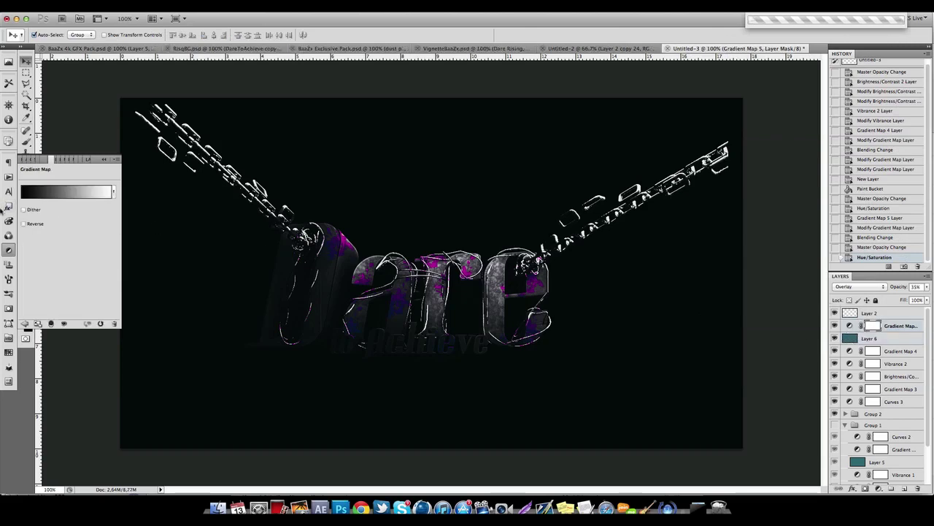
click(25, 323)
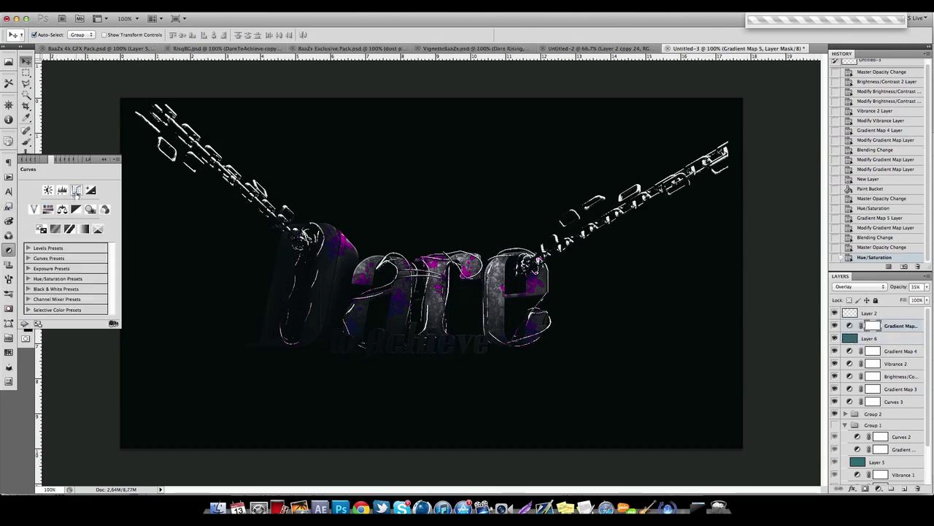
click(76, 190)
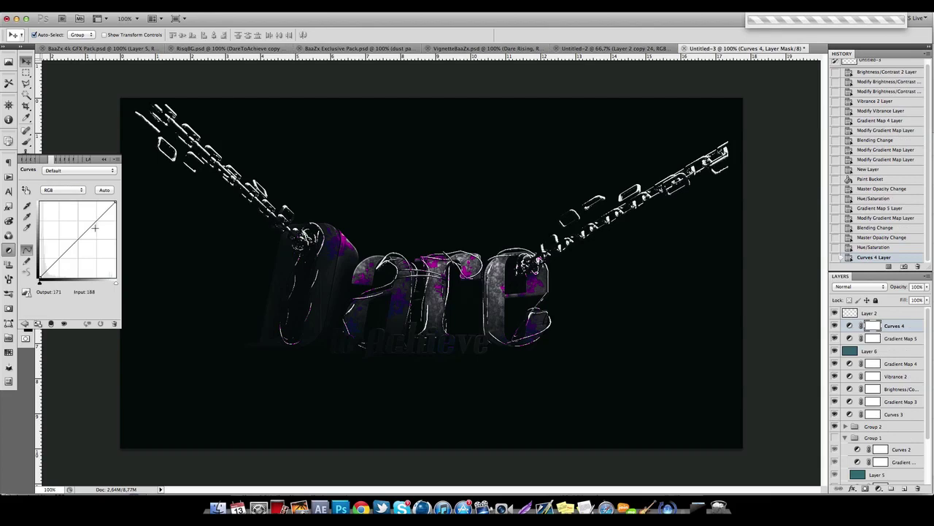
drag(84, 232, 91, 219)
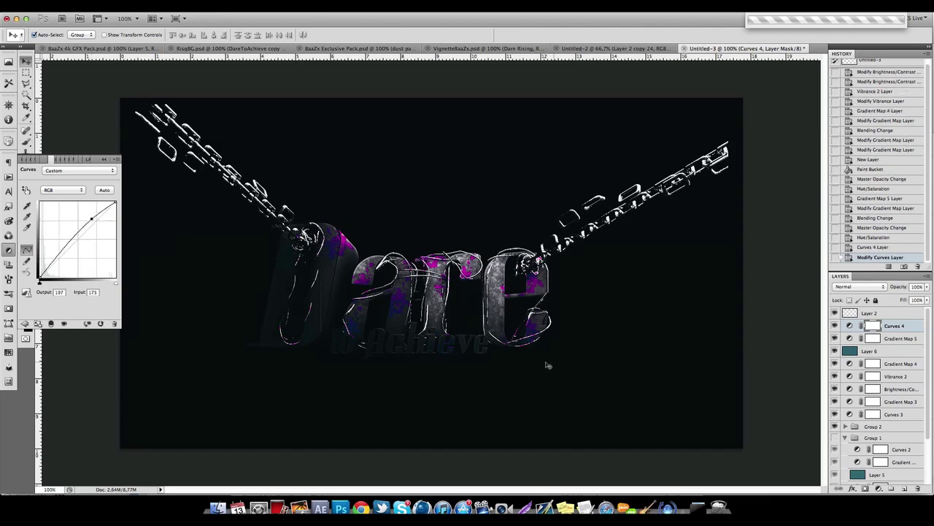
click(104, 158)
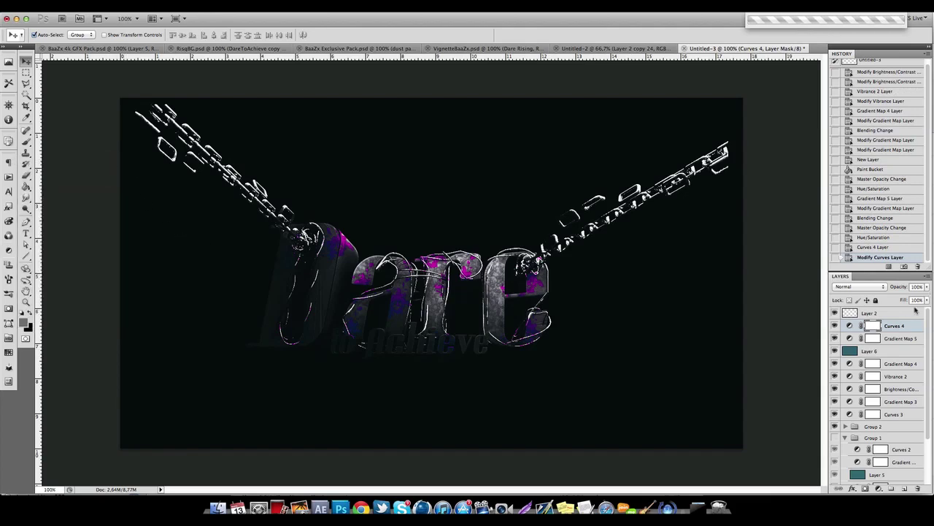
- Raise the opacity of Gradient Map 5 to 54%
click(899, 338)
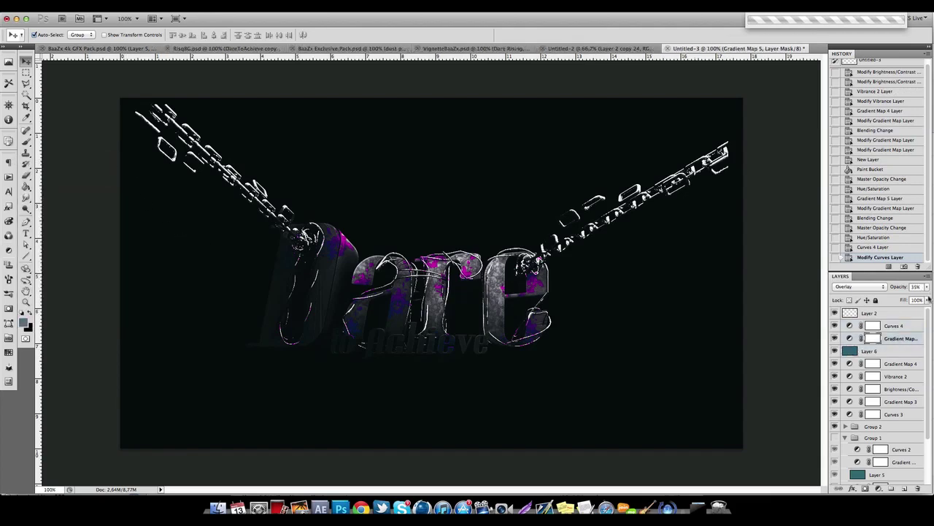
click(890, 339)
click(927, 286)
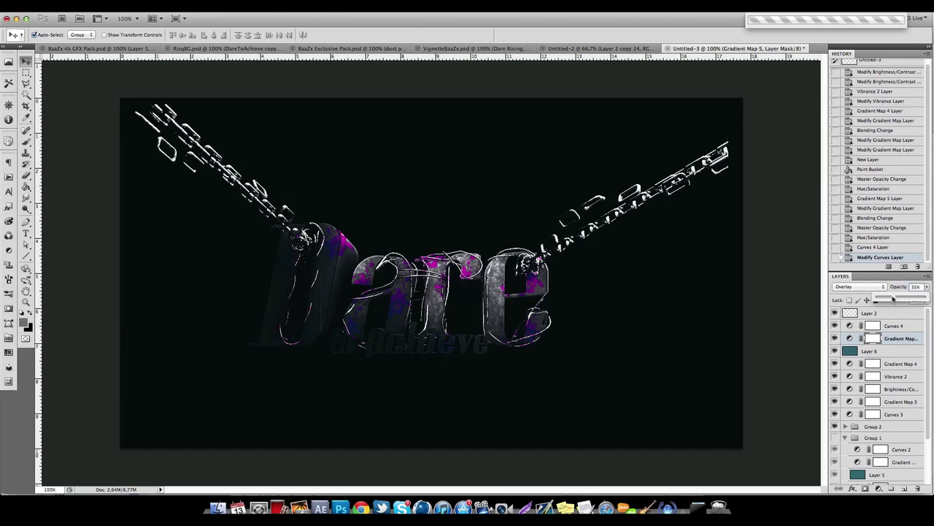
drag(899, 300, 904, 300)
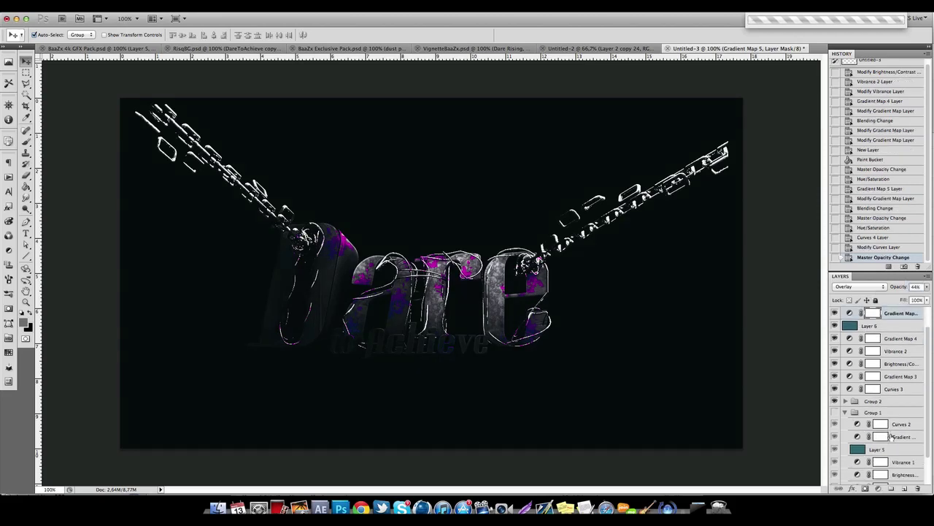
click(904, 461)
click(890, 339)
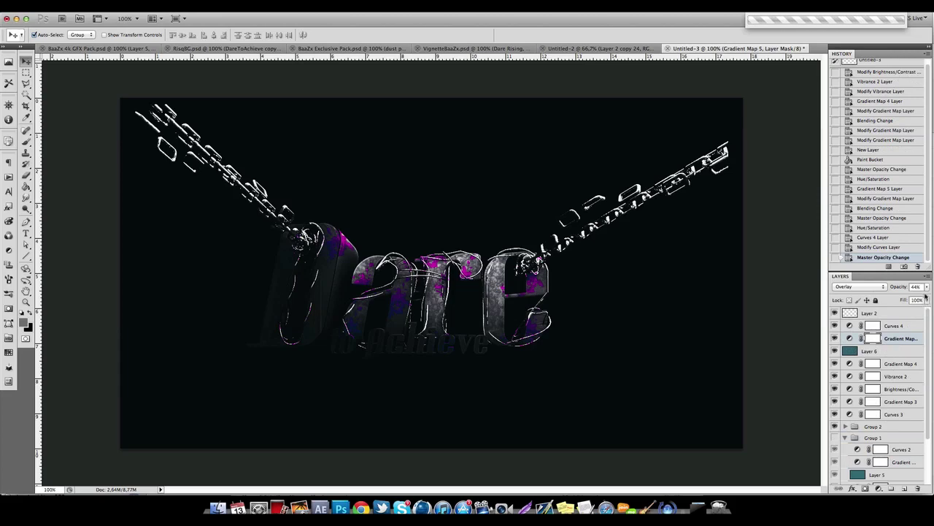
click(927, 286)
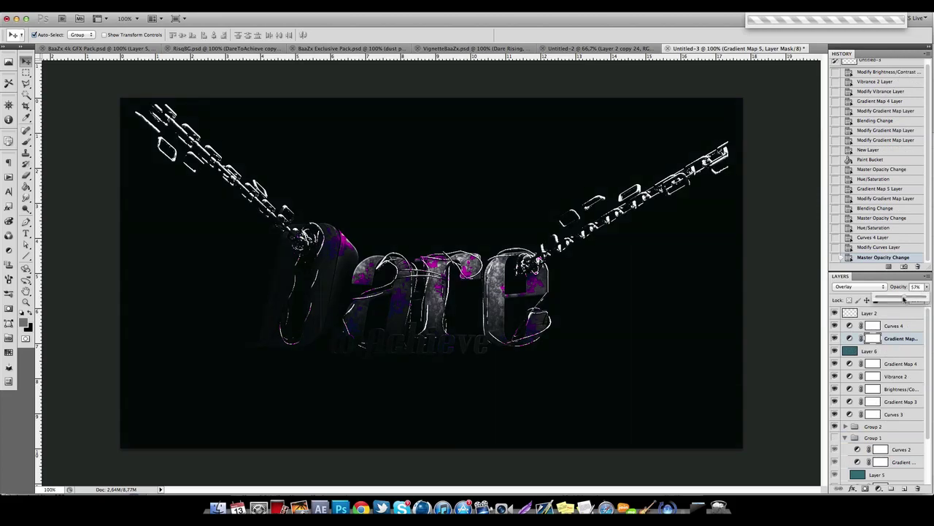
click(898, 343)
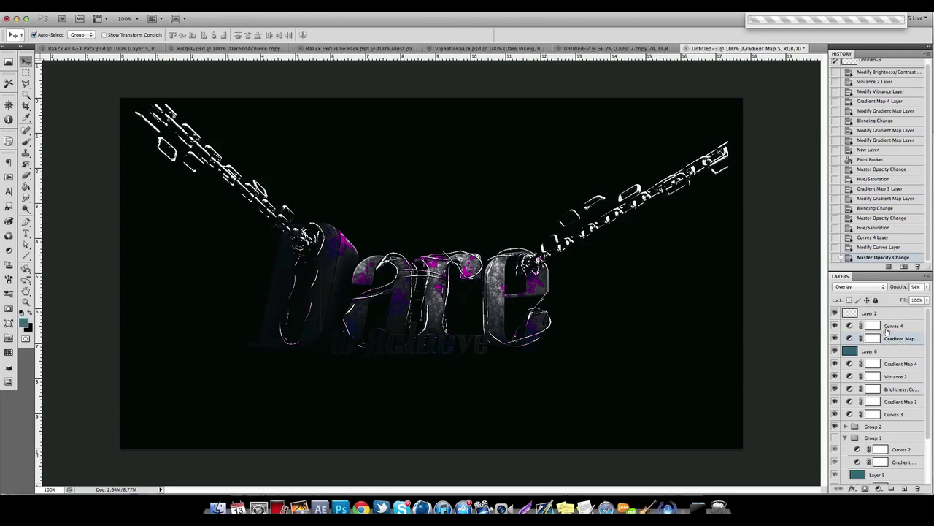
- Select the layers from Curves 4 down to Curves 3 and place Maco.png from Finder into the document above them
click(892, 327)
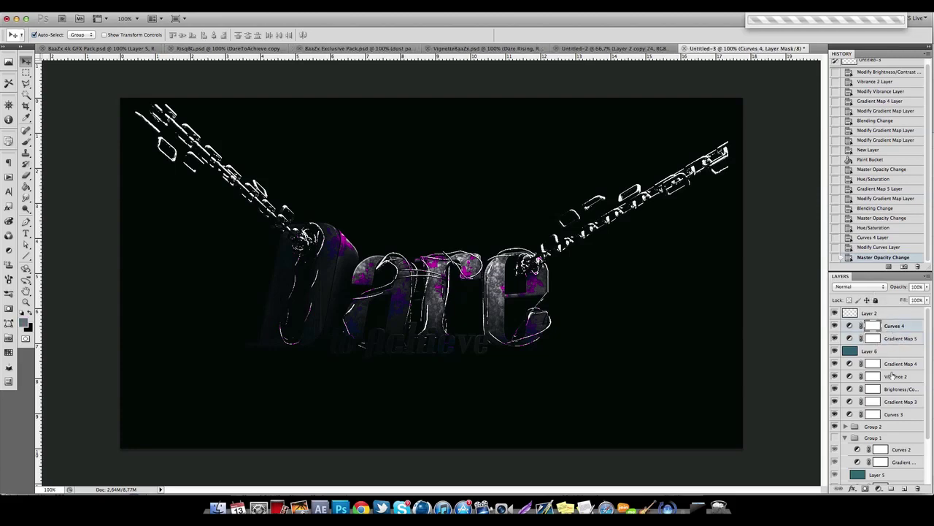
shift+click(895, 415)
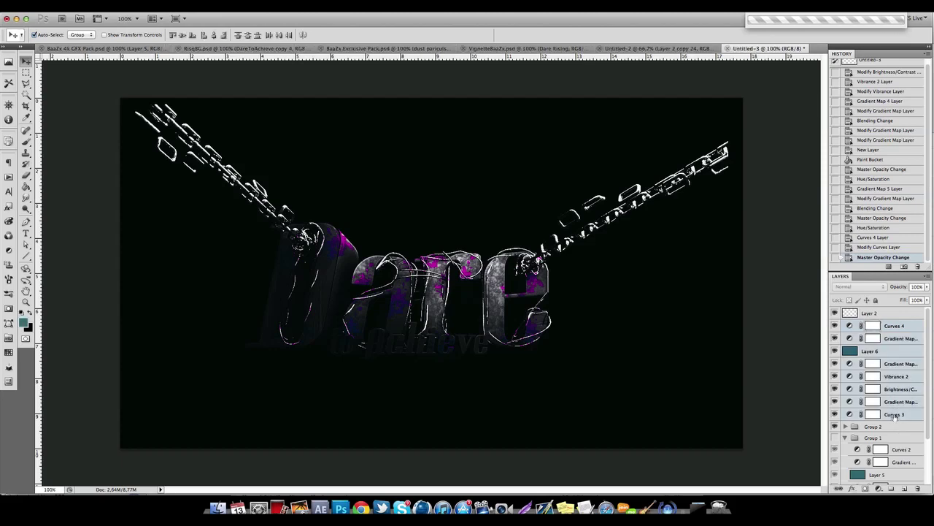
click(217, 507)
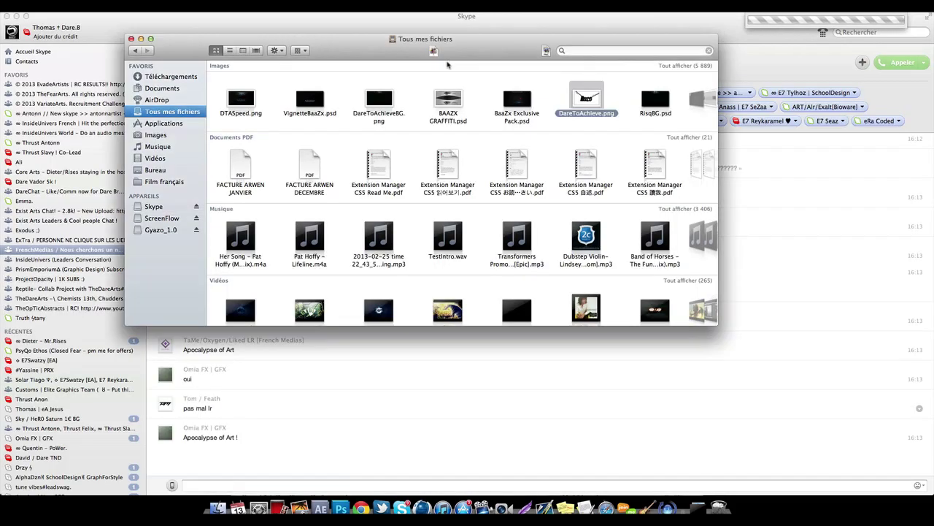
key(super+h)
click(218, 506)
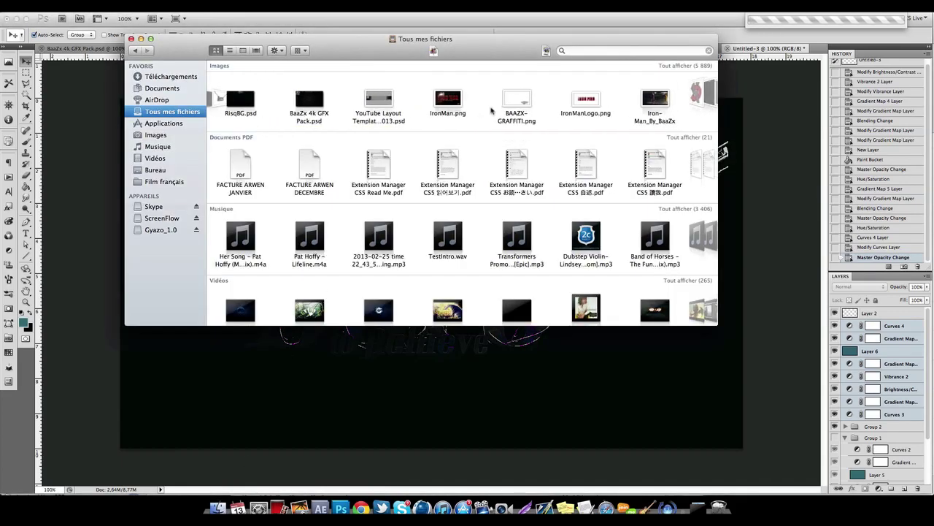
scroll(491, 109, right, 10)
scroll(491, 109, right, 10)
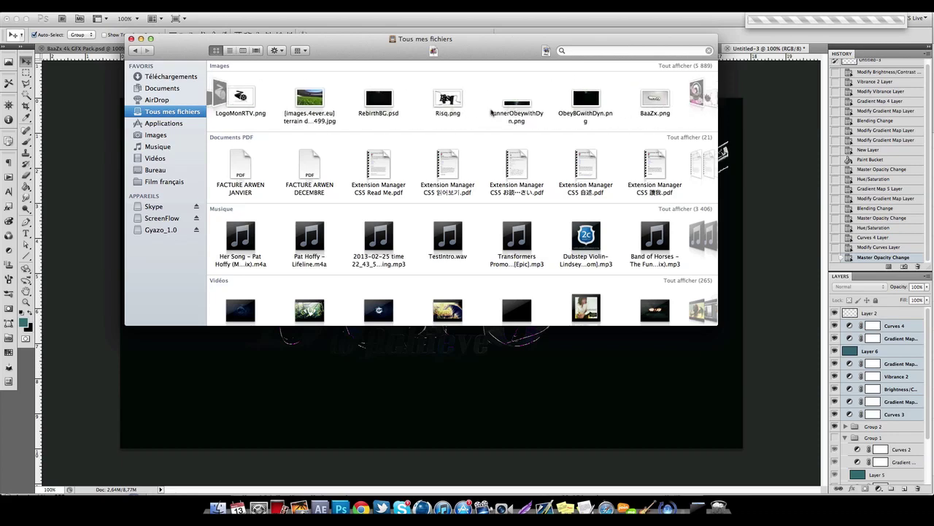
scroll(493, 111, right, 10)
scroll(492, 113, right, 10)
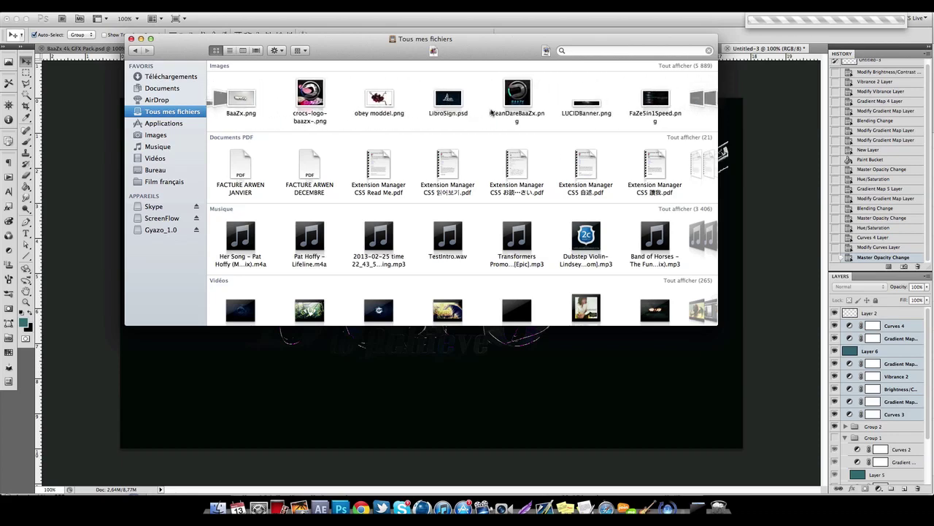
scroll(492, 113, right, 5)
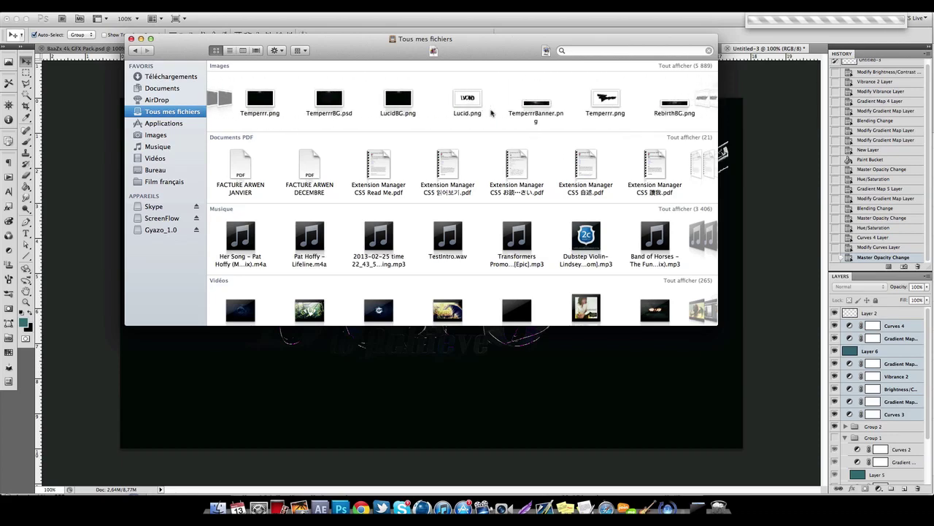
scroll(492, 113, right, 10)
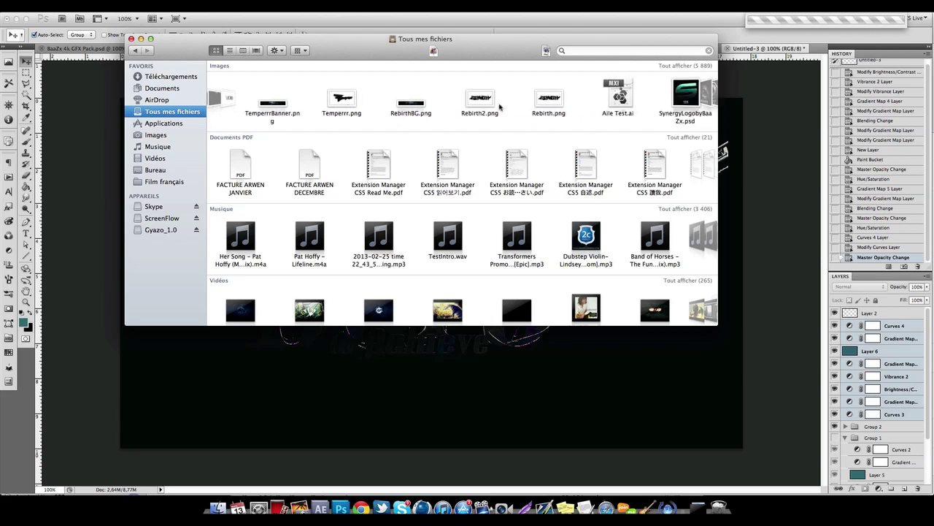
scroll(499, 107, right, 8)
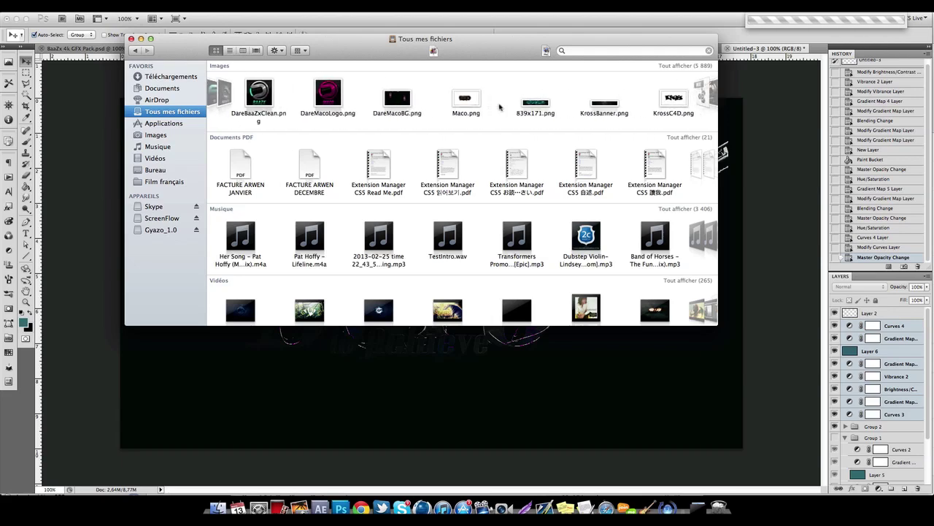
click(449, 99)
drag(448, 98, 379, 377)
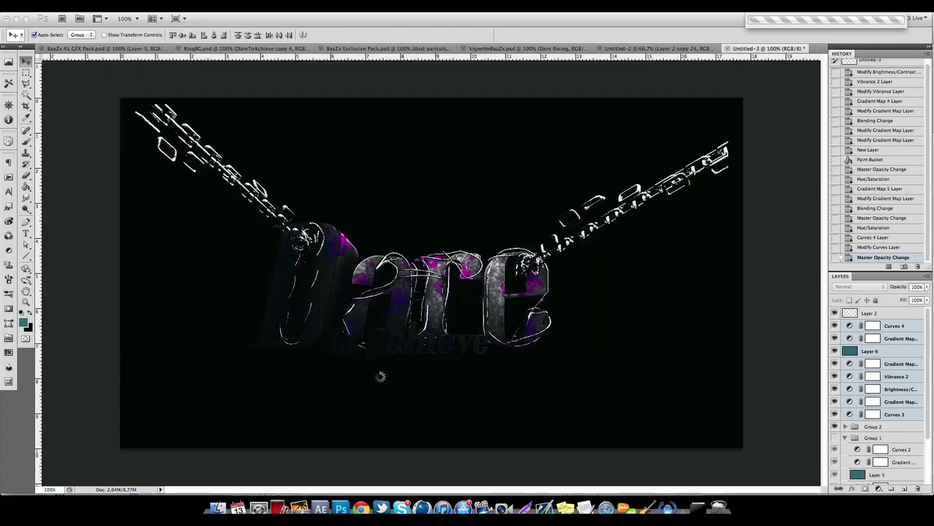
key(Return)
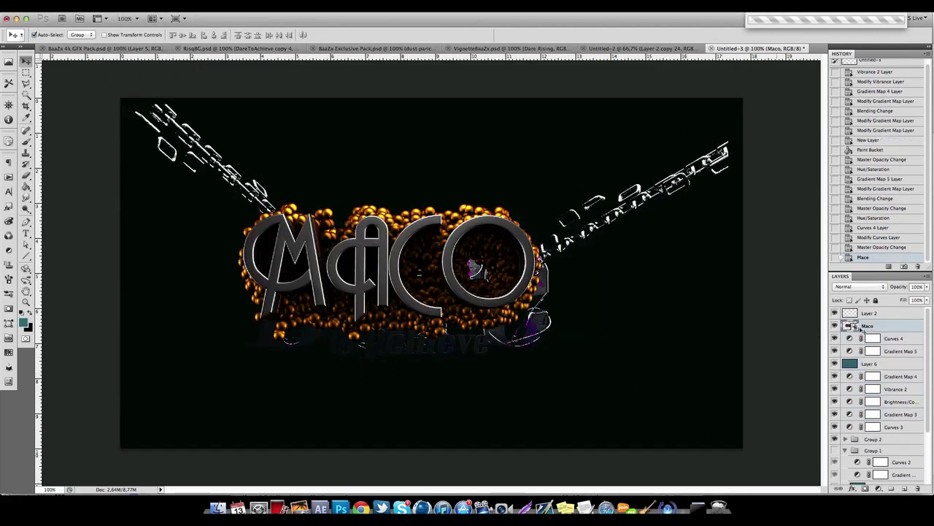
- Hide Group 2, move the Maco layer directly above it beneath Curves 3, and collapse Group 1
click(846, 450)
click(844, 450)
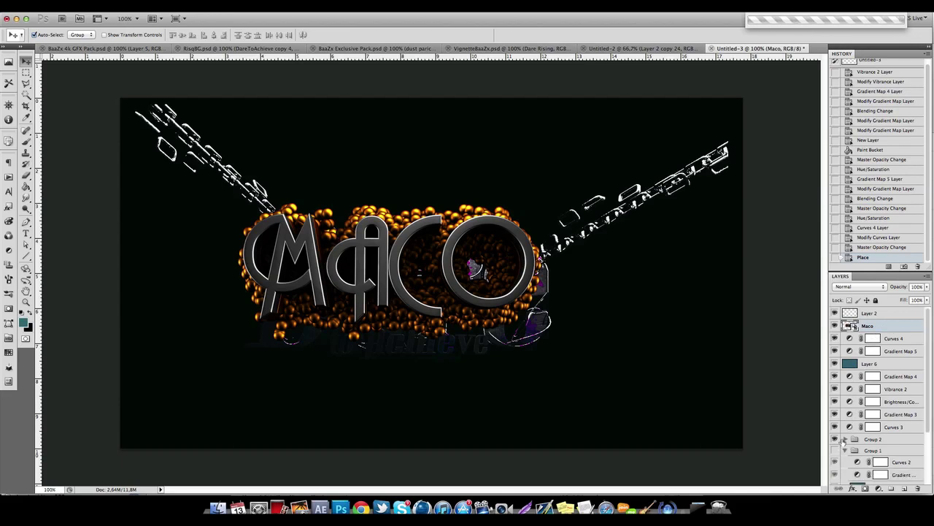
click(845, 450)
click(845, 450)
click(835, 439)
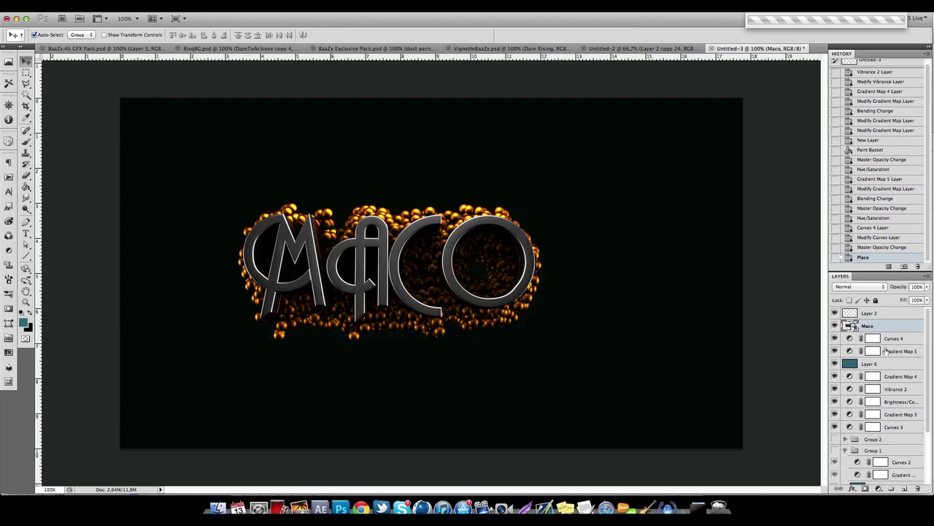
drag(874, 439, 879, 435)
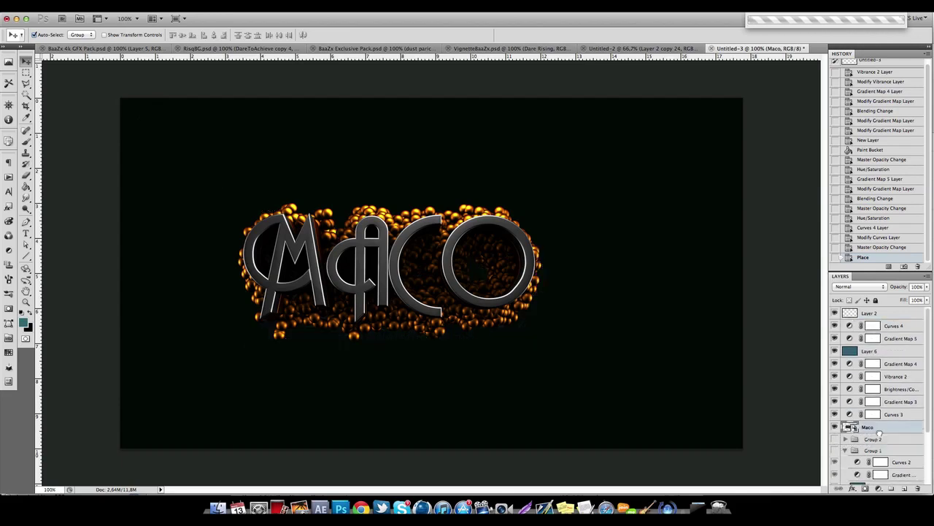
click(844, 450)
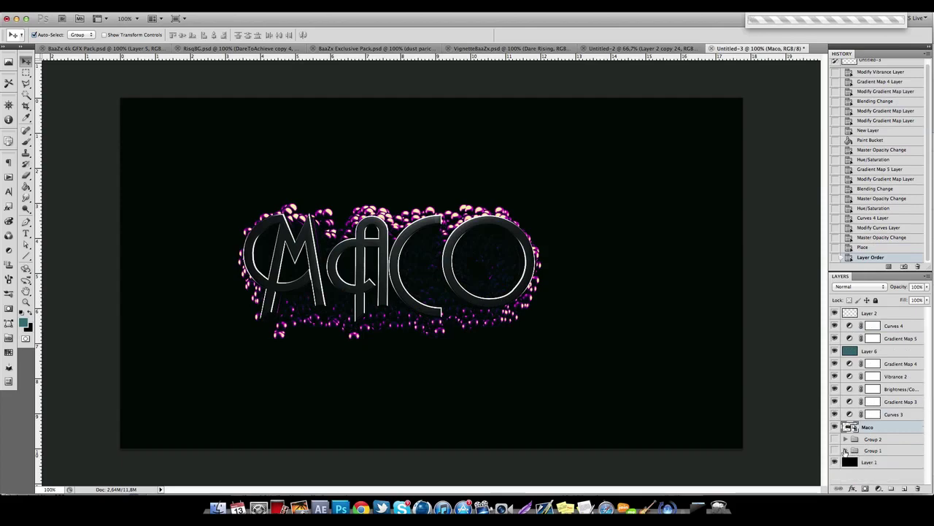
- Add a white Color Overlay to the Maco layer with blend mode Overlay and 36% opacity
double_click(906, 428)
click(663, 252)
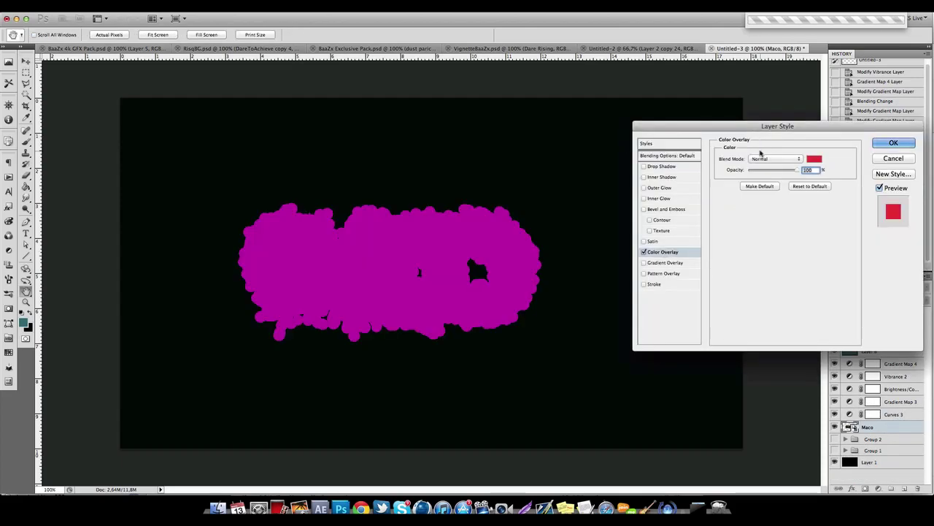
click(761, 158)
click(761, 252)
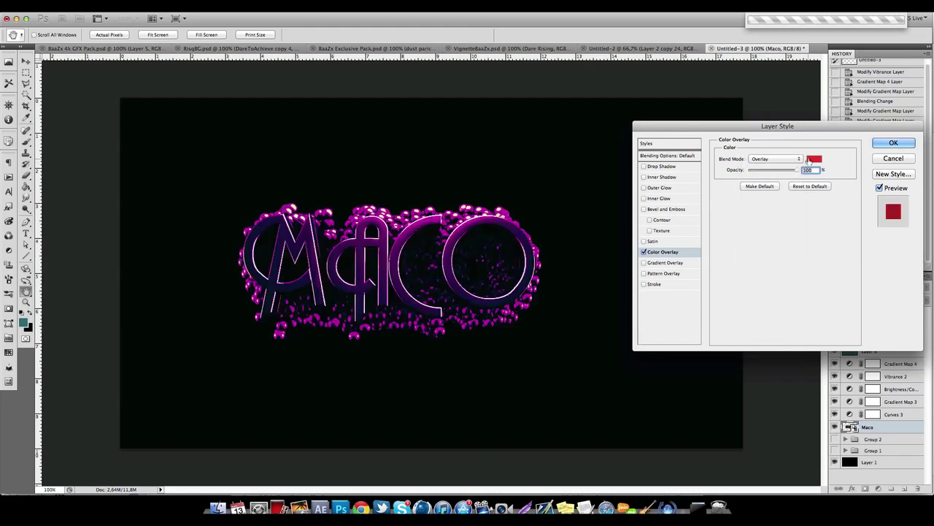
click(814, 158)
click(669, 116)
click(896, 109)
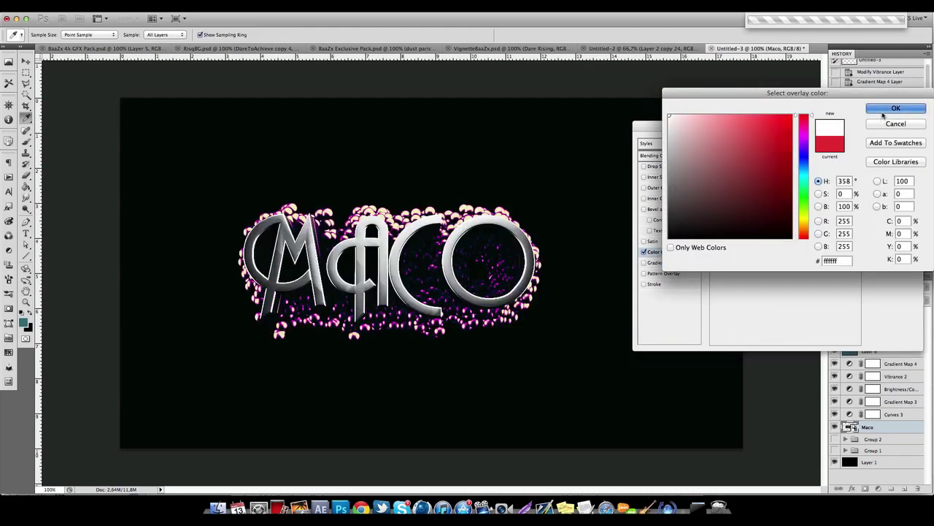
drag(796, 170, 767, 171)
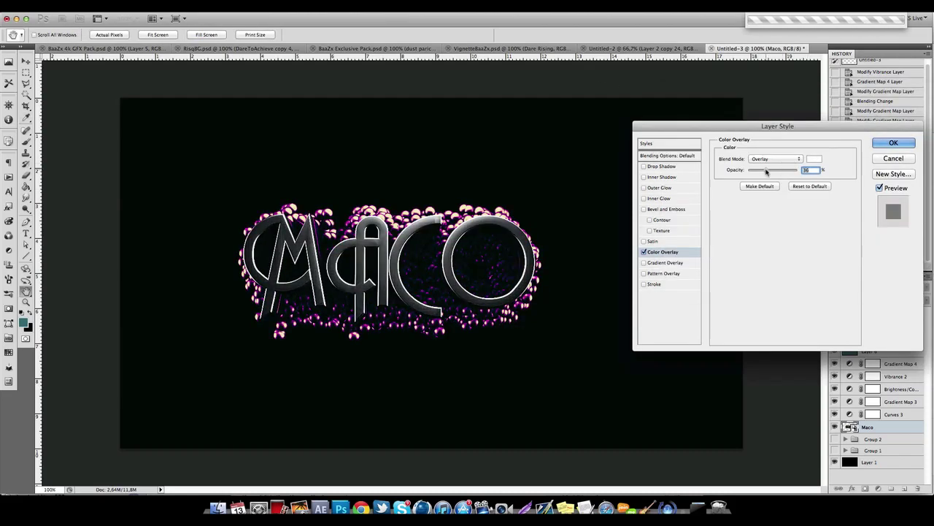
- Add a black-to-white Gradient Overlay to Maco in Overlay mode at 24% opacity, and move the lettering to the canvas centre
click(666, 262)
click(761, 158)
click(761, 252)
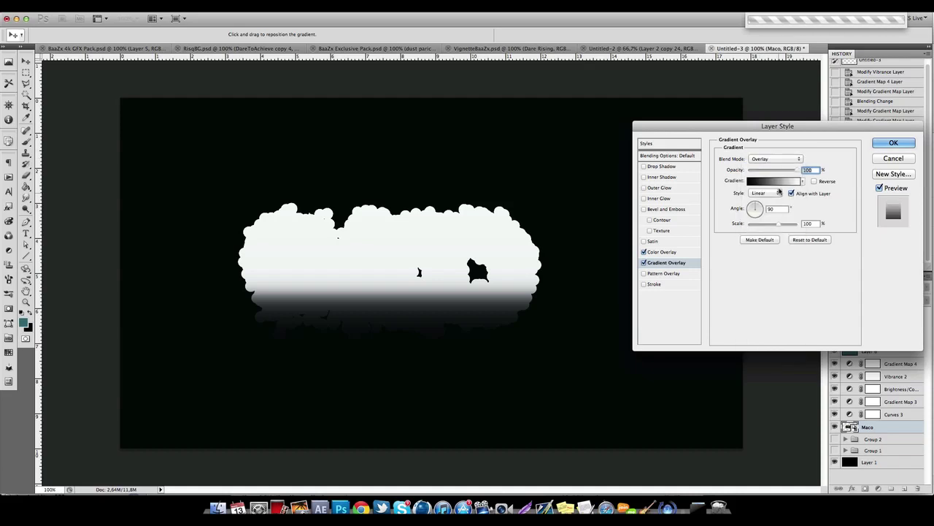
drag(772, 172, 761, 175)
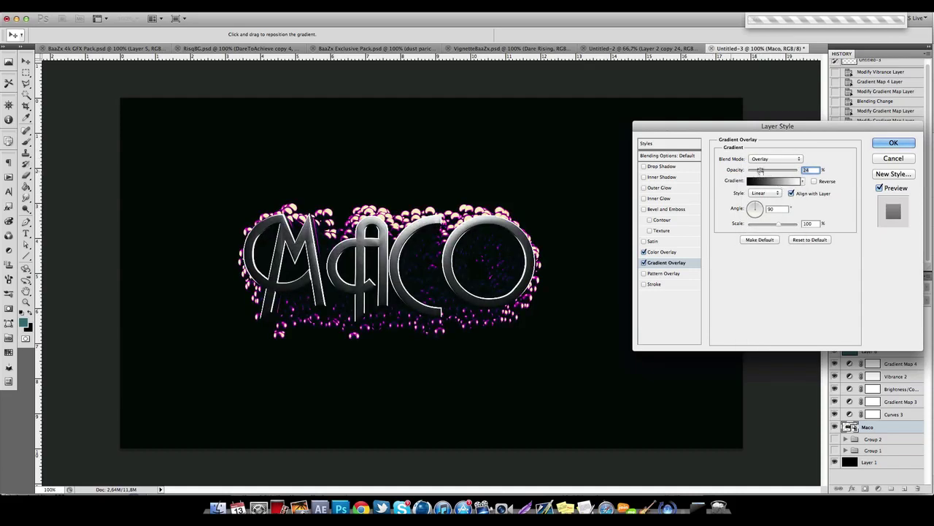
click(893, 143)
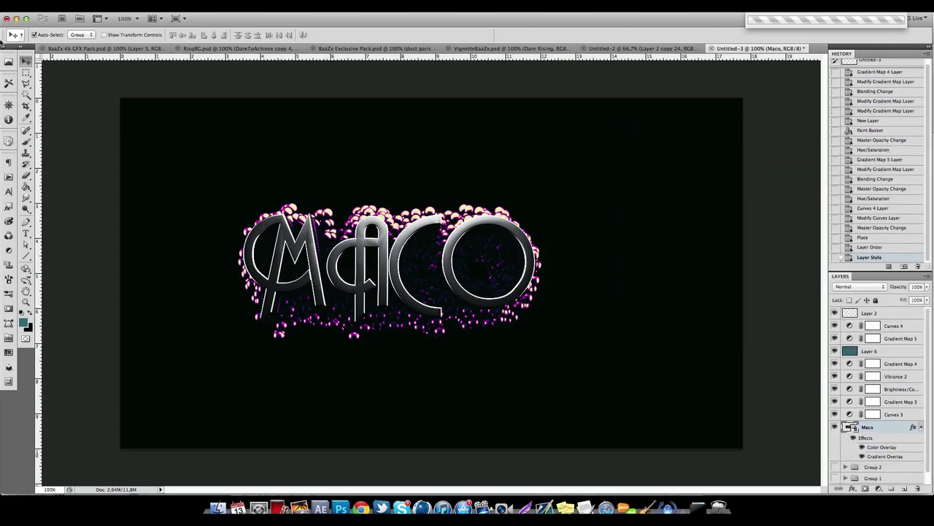
drag(359, 282, 420, 271)
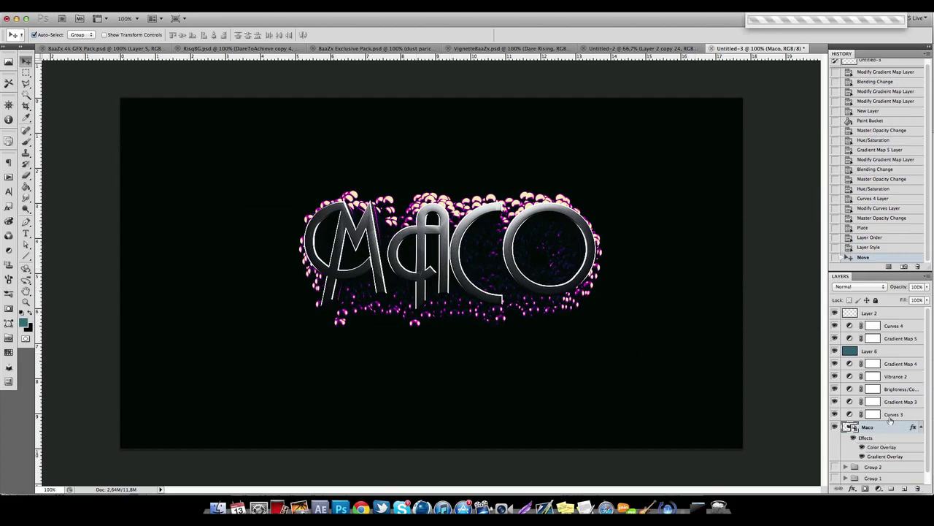
- Delete the Maco layer, show Group 2 again and select the Curves 3 layer
key(Delete)
click(836, 427)
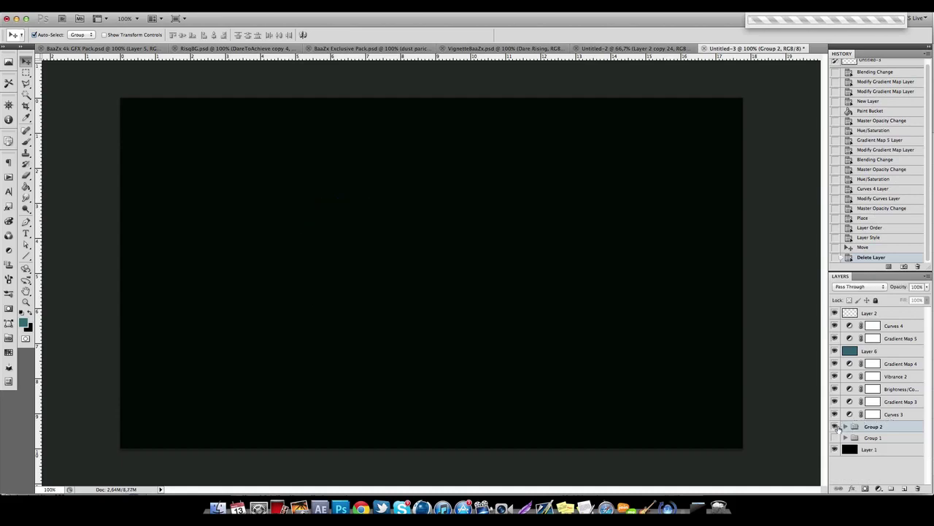
click(899, 415)
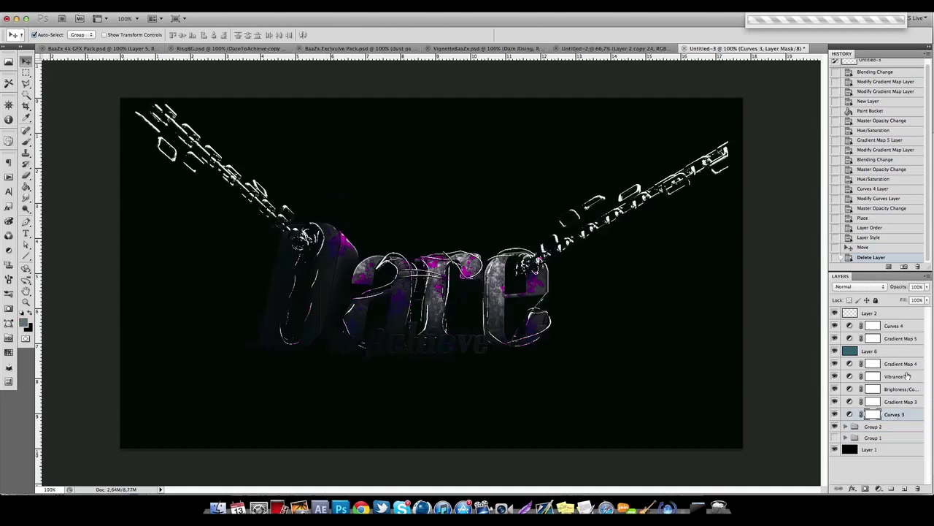